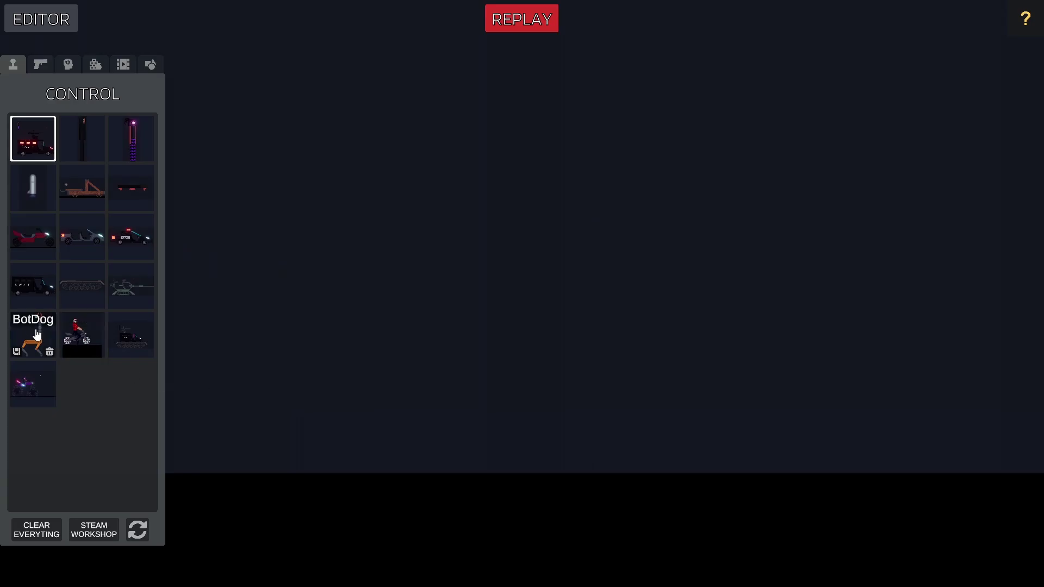
- Spawn BotDog on the ground and seat the hooded figure on its back
left_click(35, 335)
left_click(467, 308)
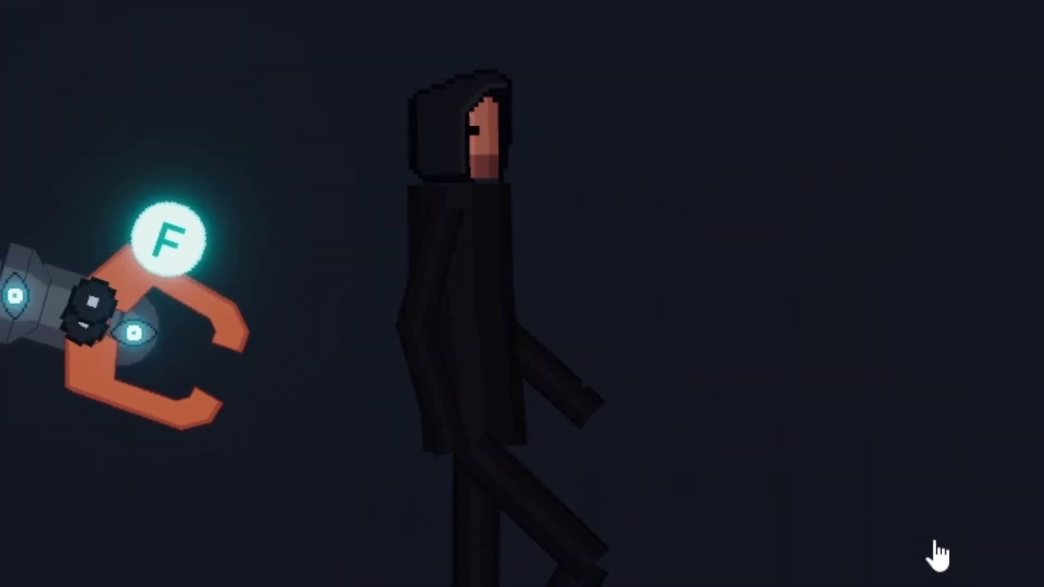
left_click_drag(938, 554, 486, 313)
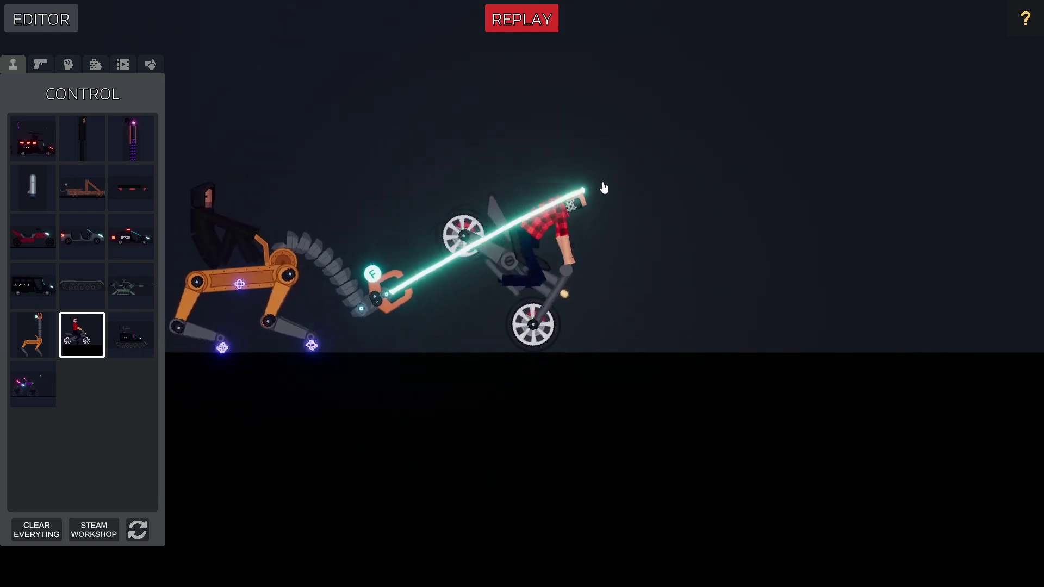
- In the editor, place the tank track chassis and mount the green turret on it
key("f")
key("Tab")
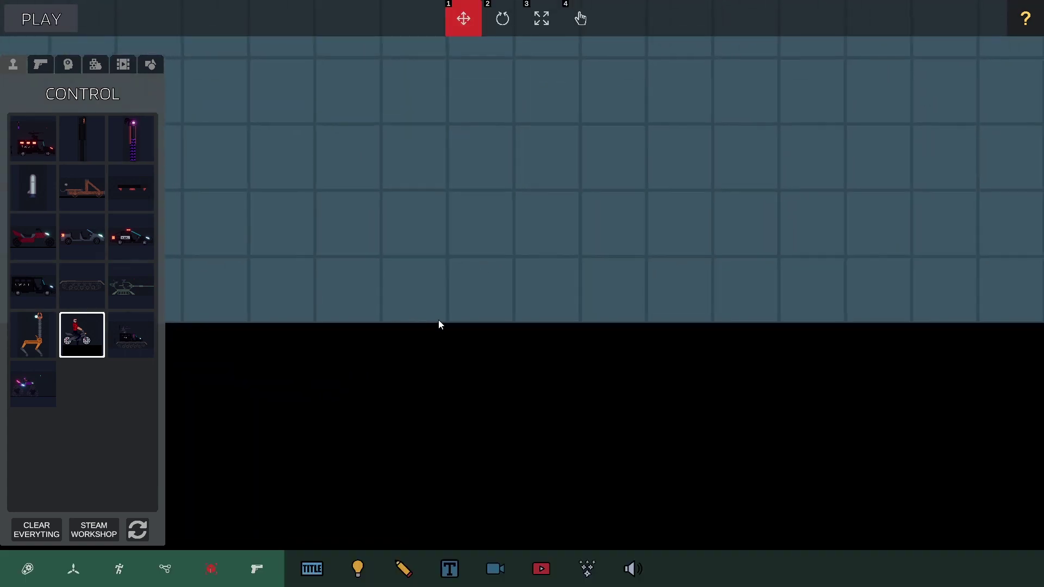
left_click_drag(511, 406, 514, 408)
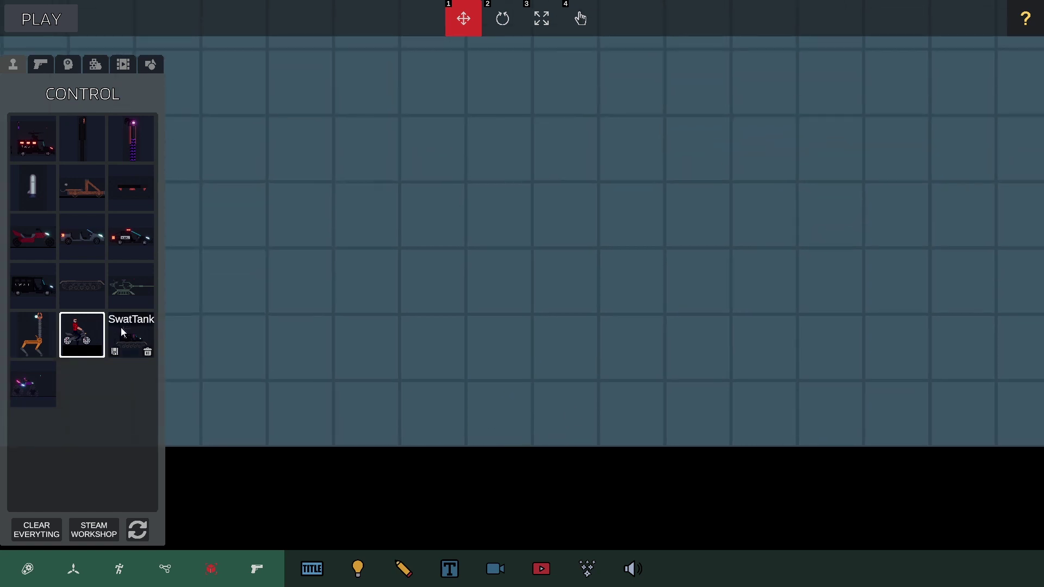
left_click_drag(82, 285, 569, 356)
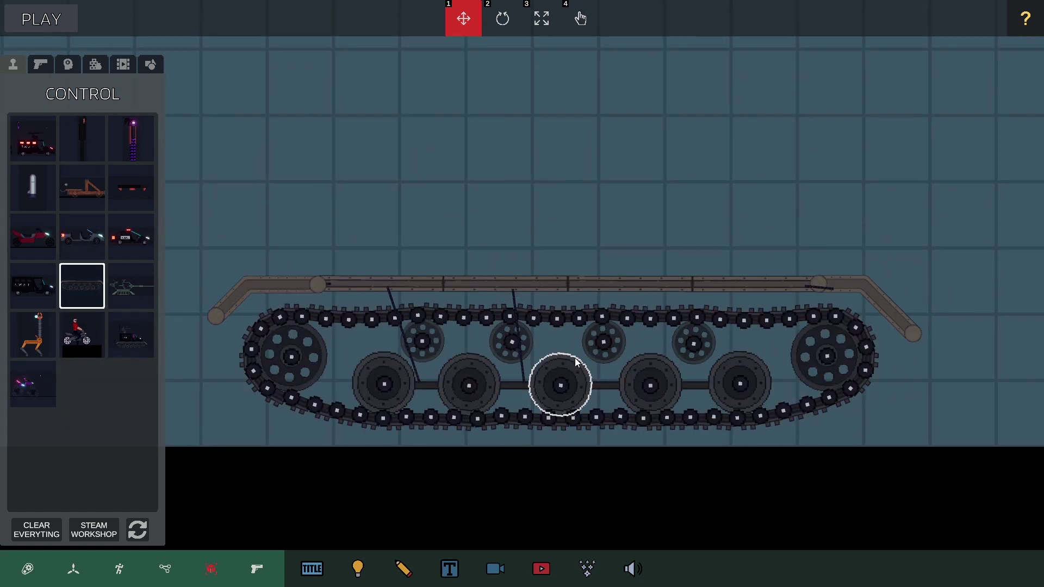
scroll(571, 270, "down", 2)
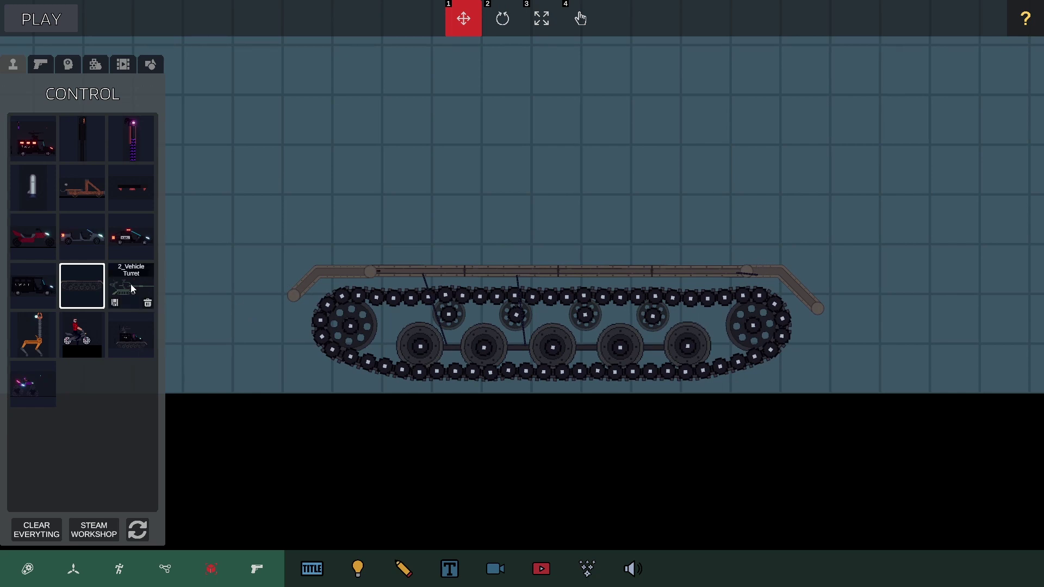
left_click_drag(131, 284, 503, 151)
scroll(504, 151, "down", 1)
left_click(658, 169)
scroll(866, 278, "up", 3)
scroll(866, 278, "down", 2)
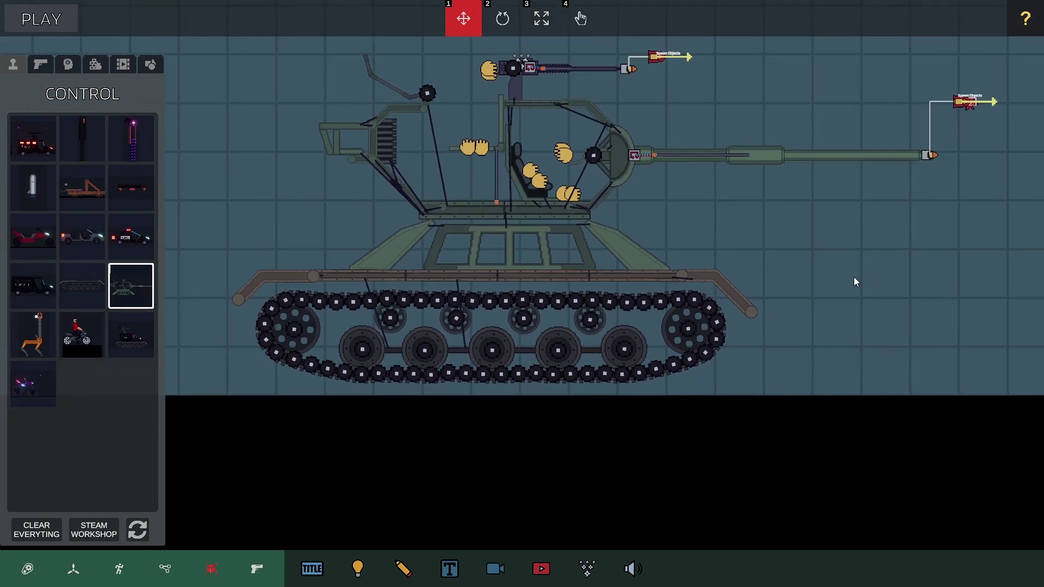
- In play, man the turret and machine gun, drive the tank, and attach a follow camera
left_click(55, 30)
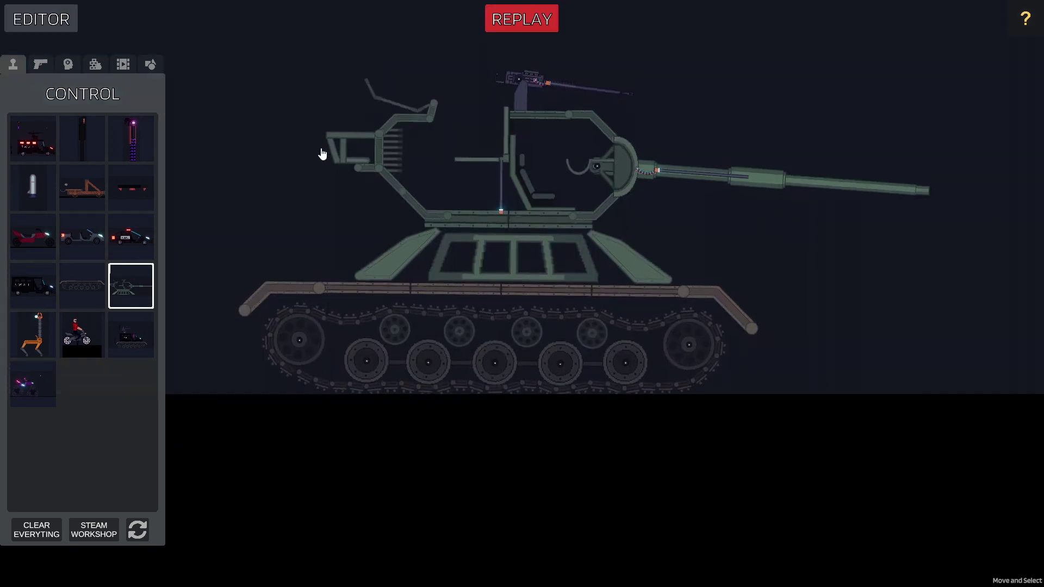
left_click(75, 128)
scroll(373, 314, "up", 3)
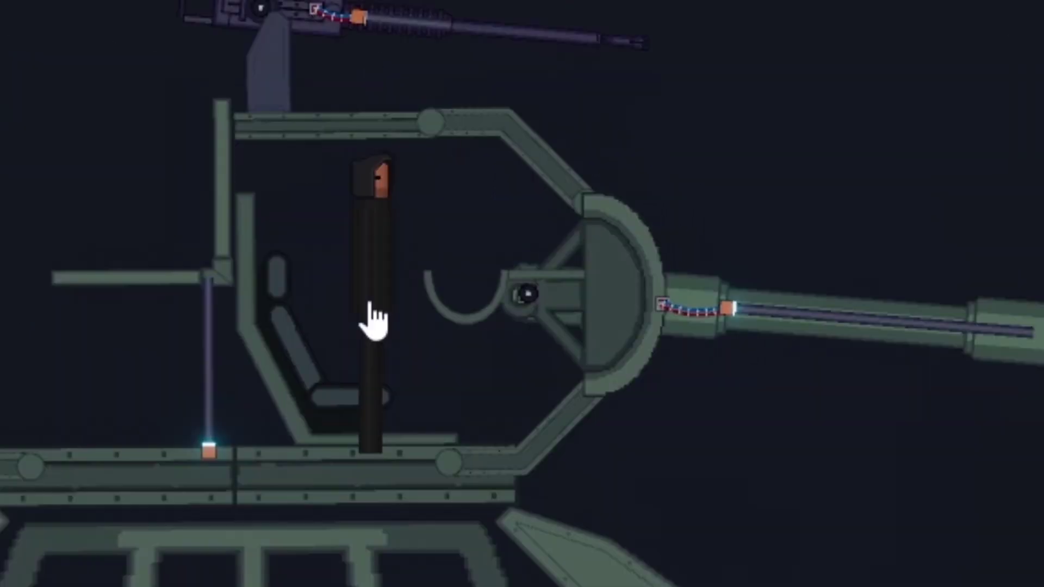
left_click(372, 315)
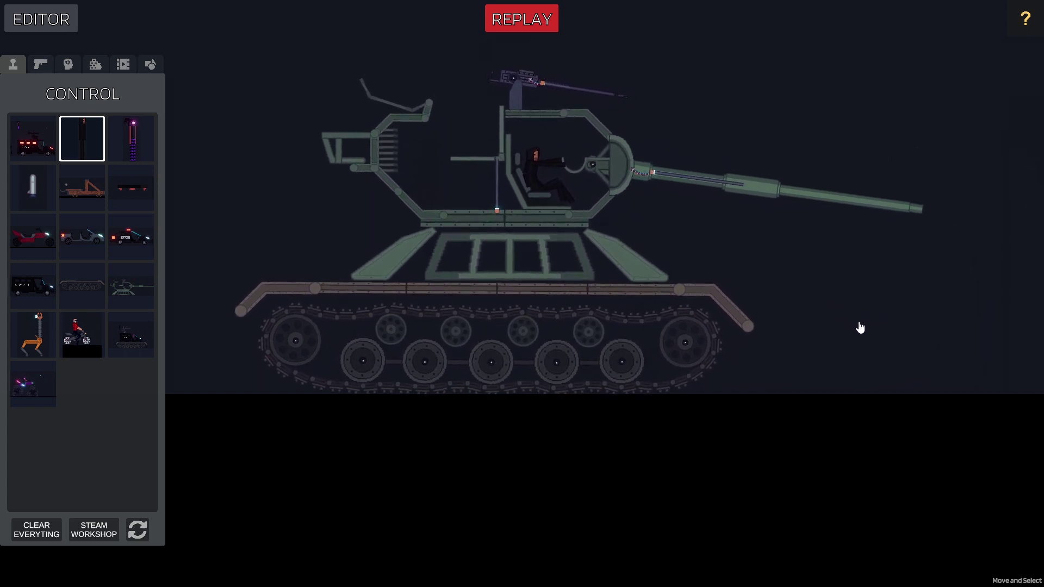
key("f")
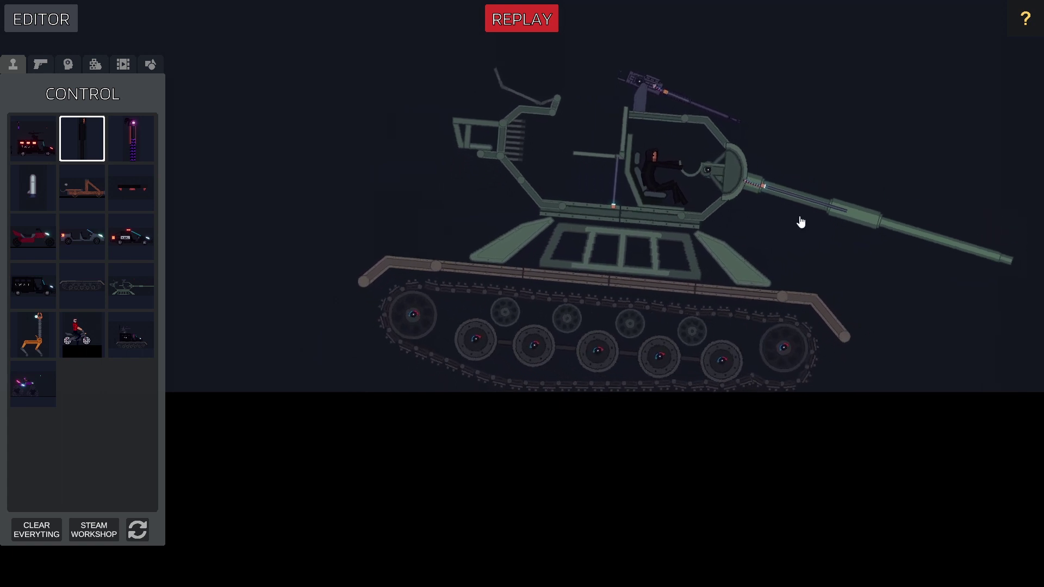
key("f")
key("f")
key("f")
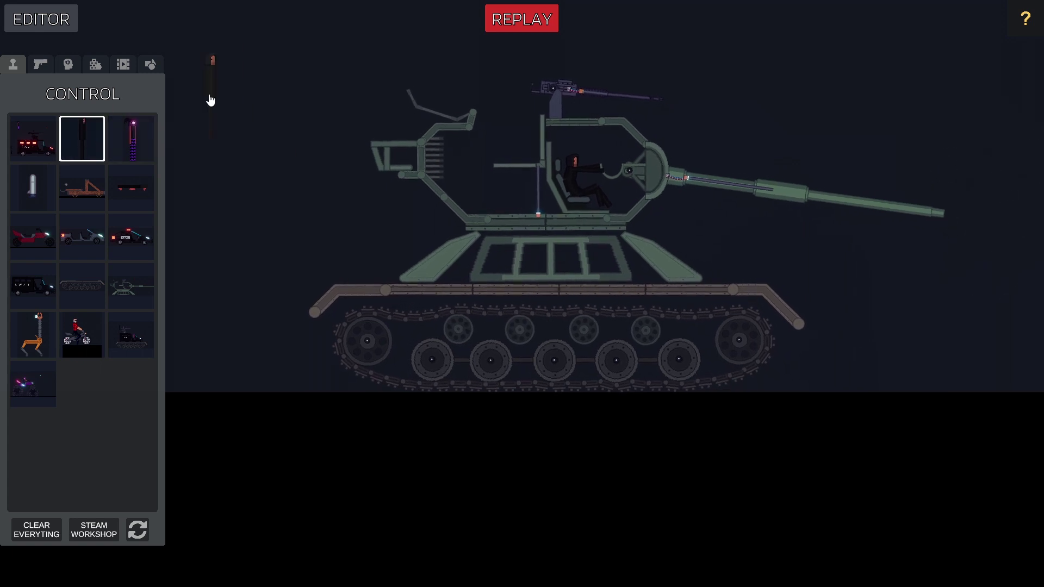
left_click(534, 87)
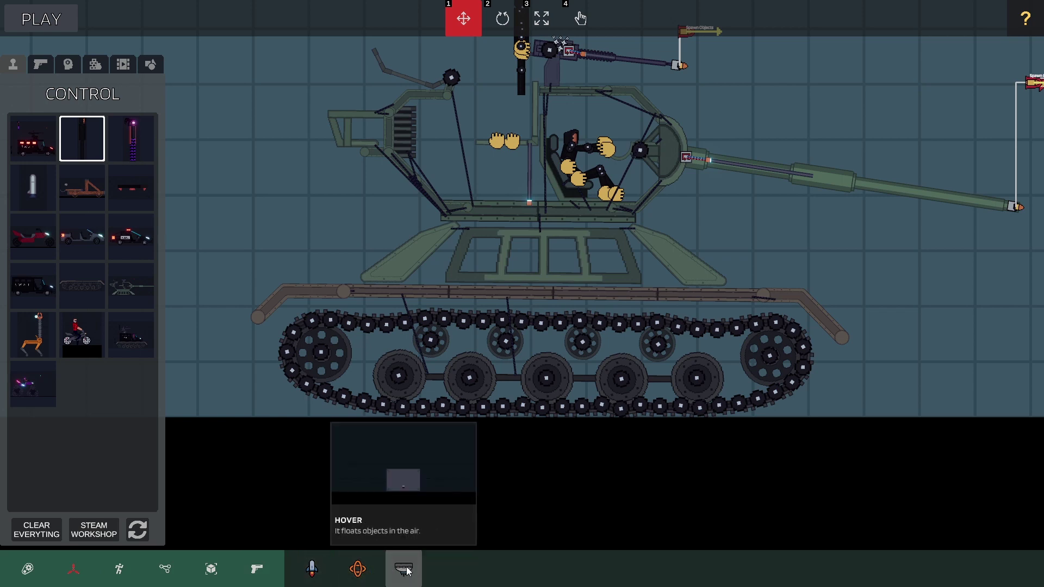
left_click(534, 287)
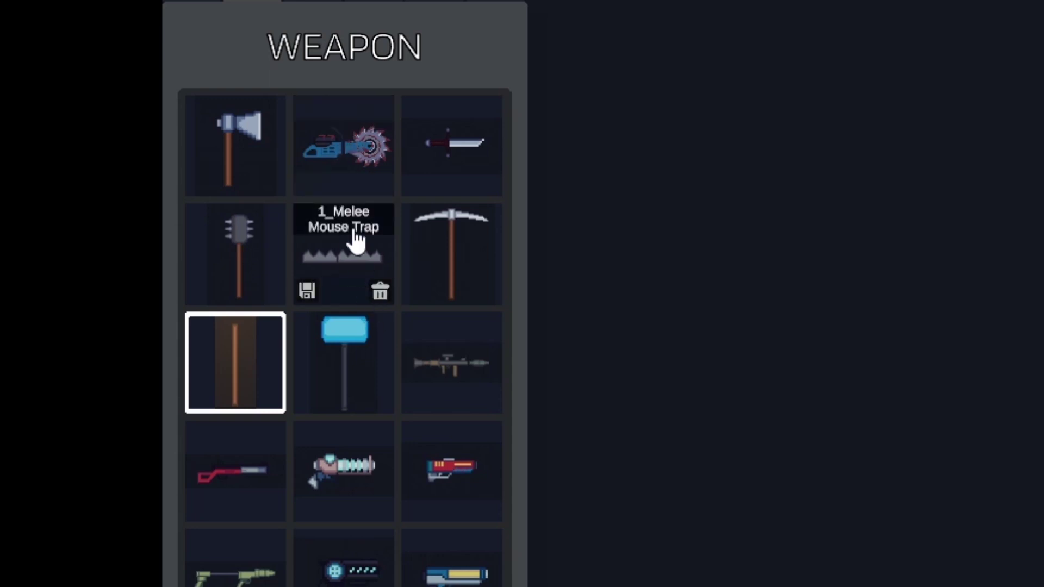
- Give the hooded figure the Electric Saw, then shoot him with the Virus Gun
left_click_drag(343, 145, 528, 334)
scroll(555, 400, "up", 3)
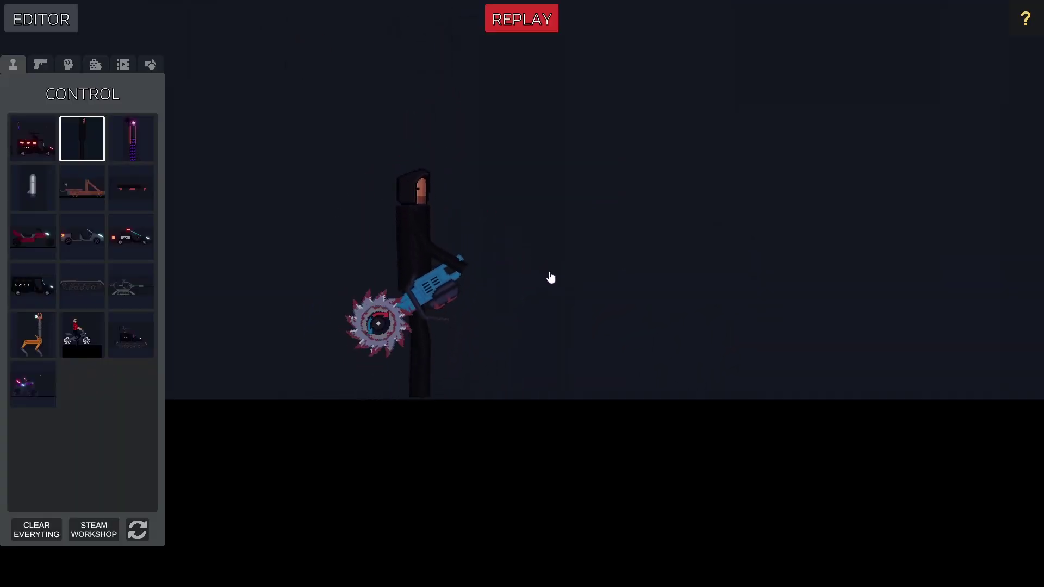
key("e")
mouse_move(546, 278)
left_mouse_down()
mouse_move(547, 291)
mouse_move(527, 295)
left_mouse_up()
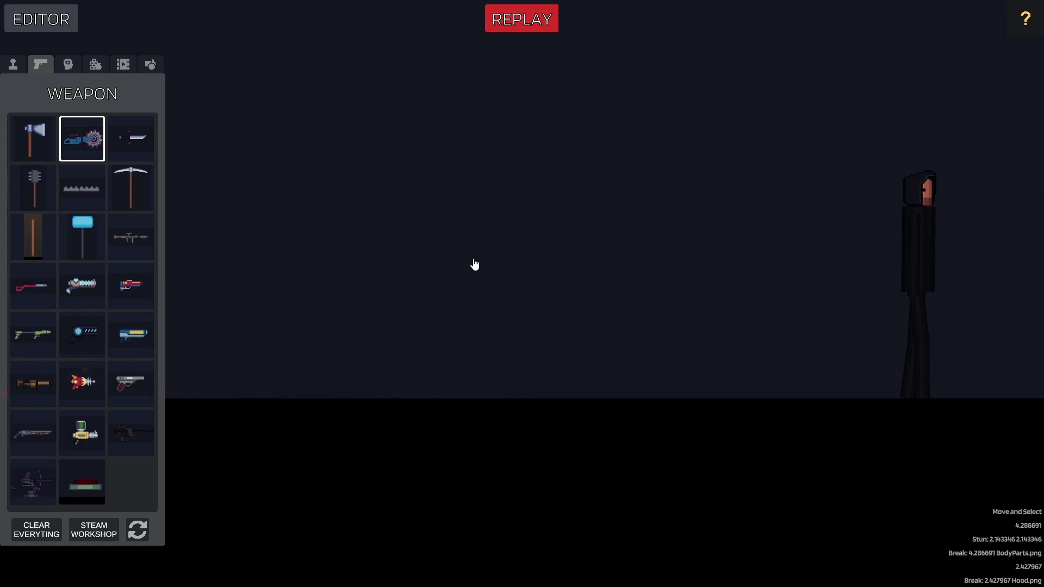
left_click(96, 440)
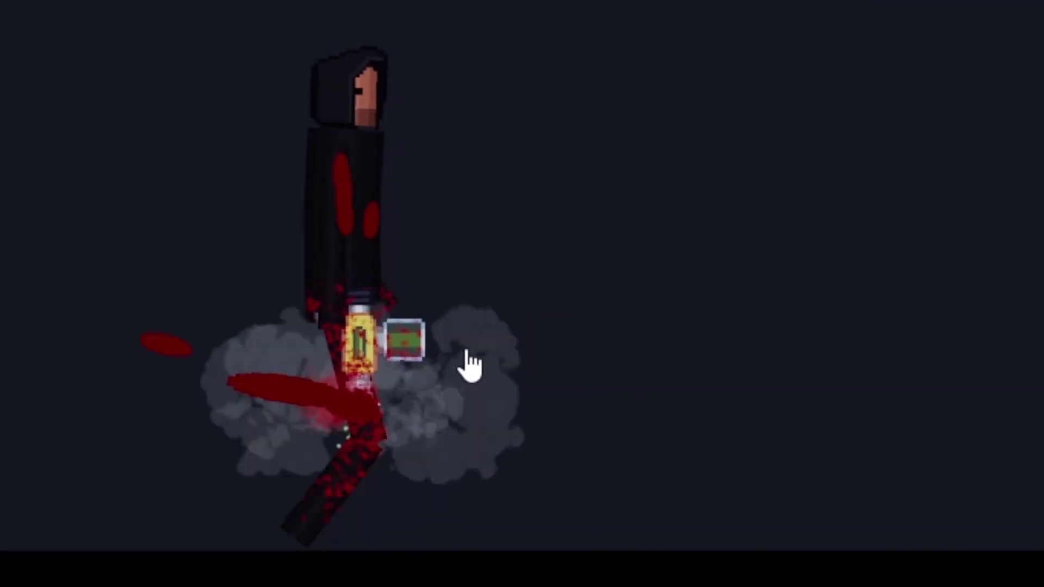
left_click_drag(405, 341, 441, 379)
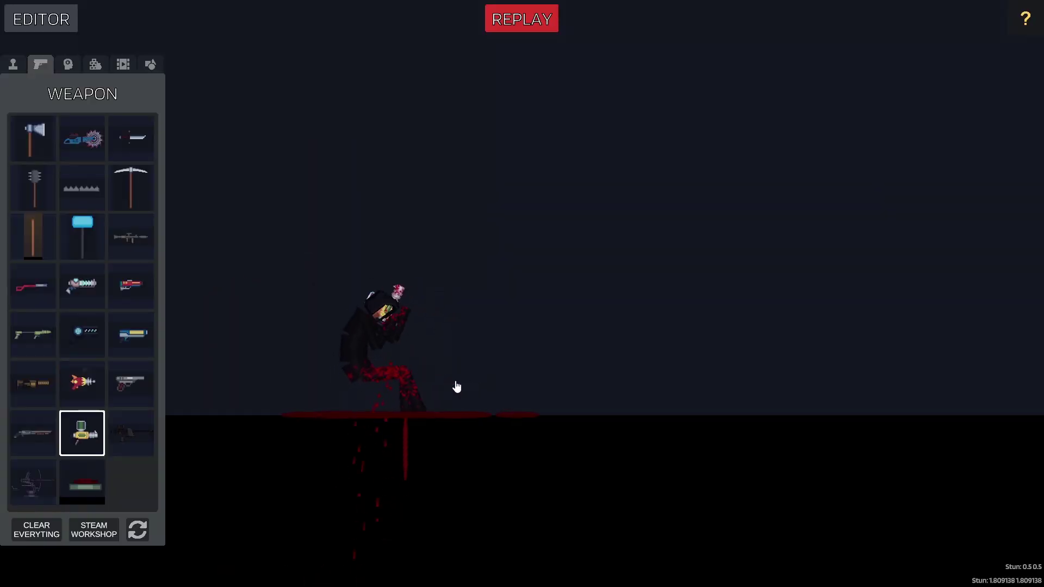
- Set the character's material to LAVA in Object Property, then play and restart the scene
key("Escape")
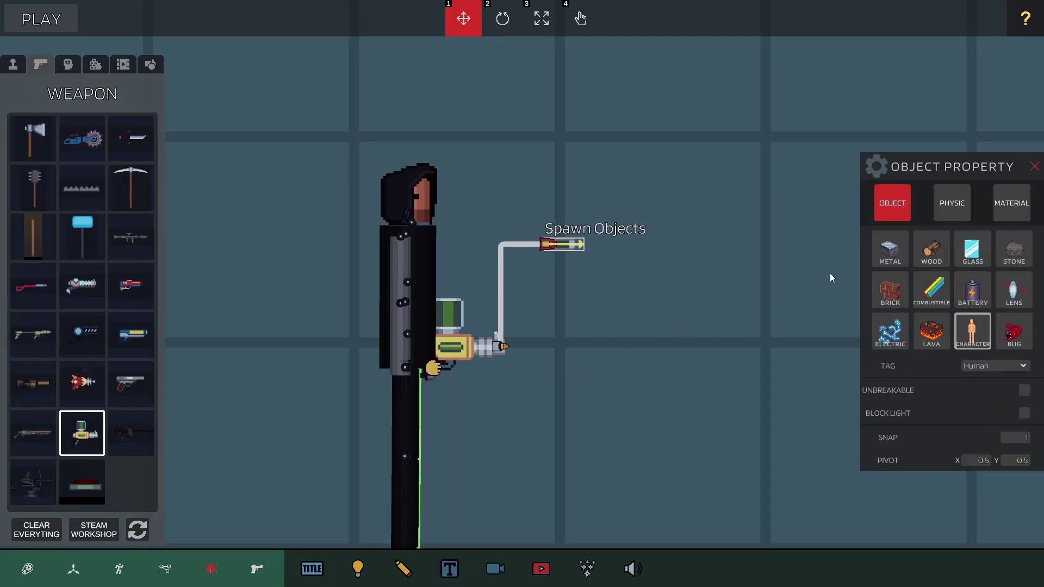
left_click(899, 245)
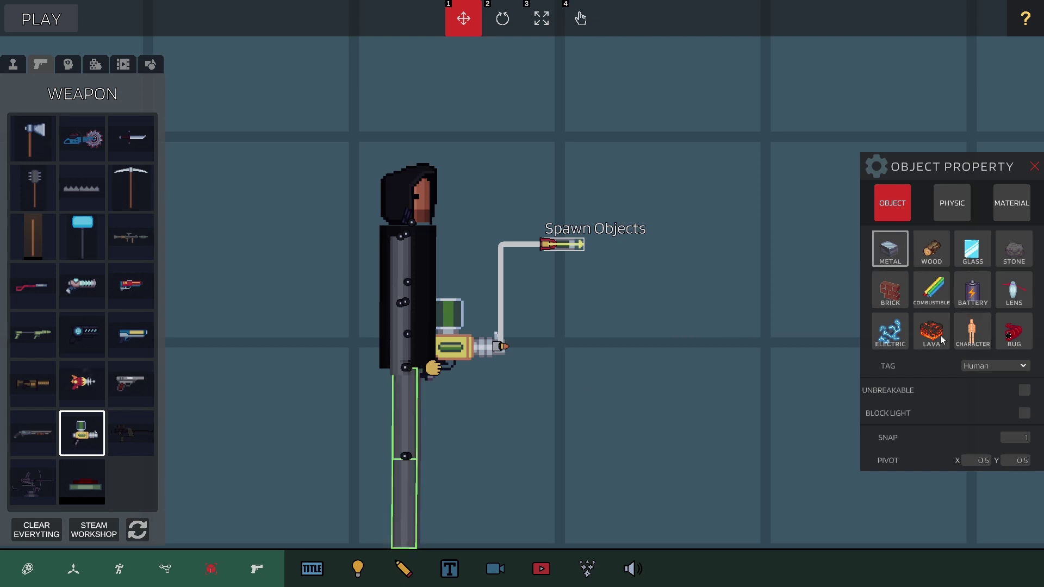
left_click(417, 294)
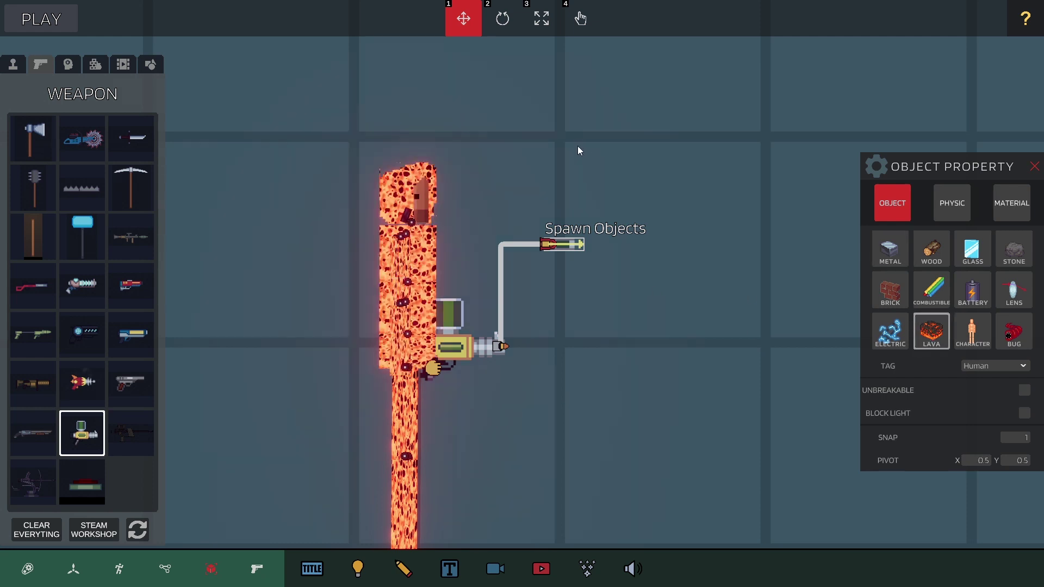
left_click(41, 19)
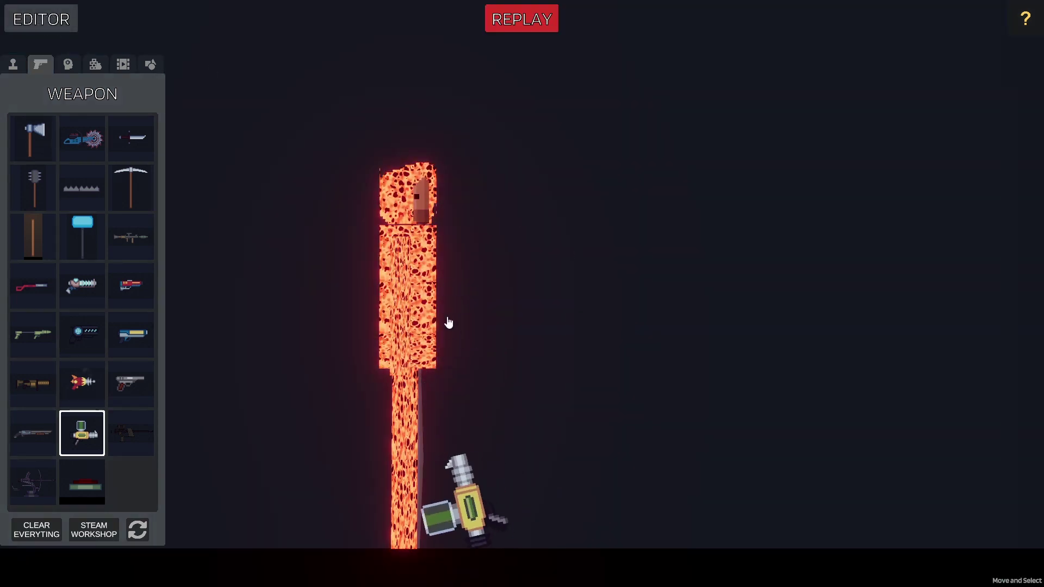
scroll(452, 322, "up", 2)
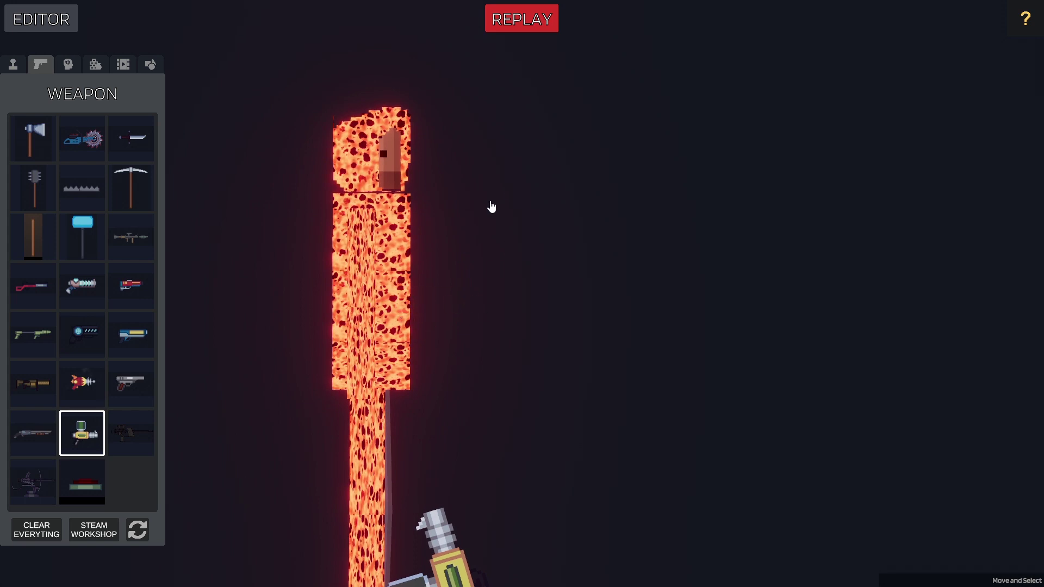
left_click(41, 18)
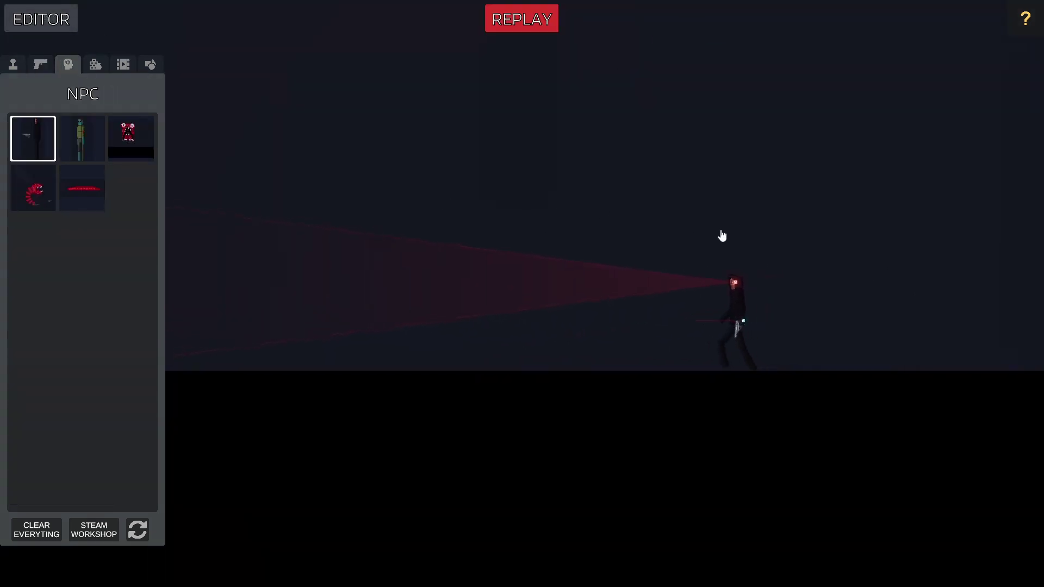
scroll(342, 302, "up", 2)
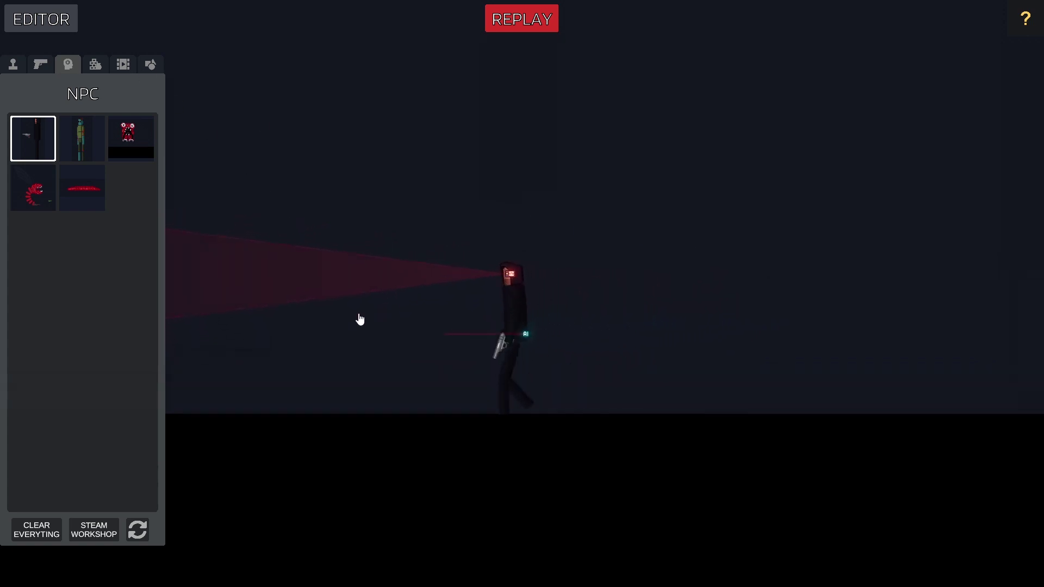
scroll(269, 311, "up", 2)
scroll(208, 269, "down", 2)
scroll(203, 256, "down", 2)
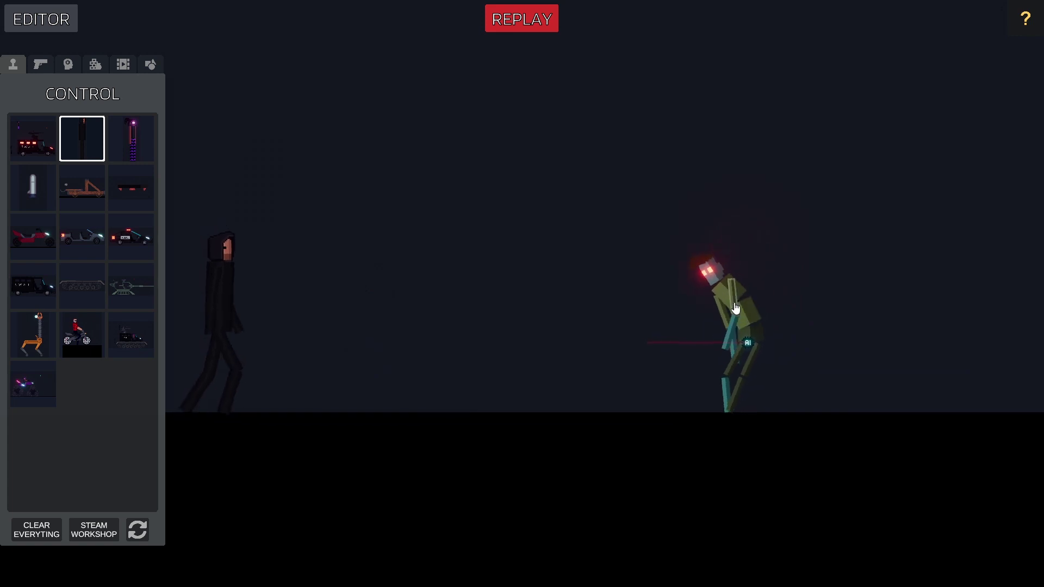
- From the WEAPON tab, power up the figure's hammer and drag it into the ragdolls
left_click(42, 64)
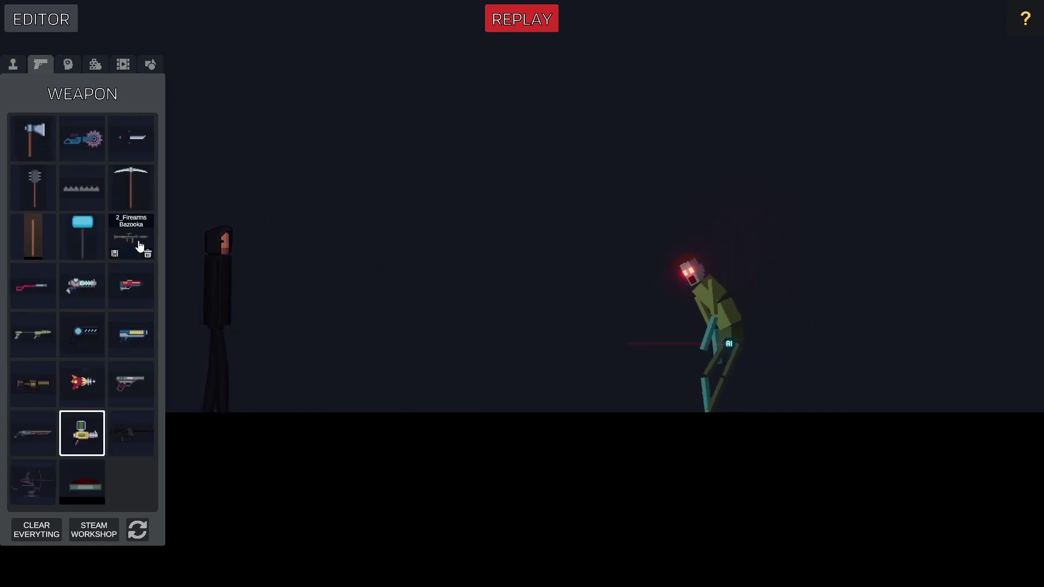
left_click(228, 299)
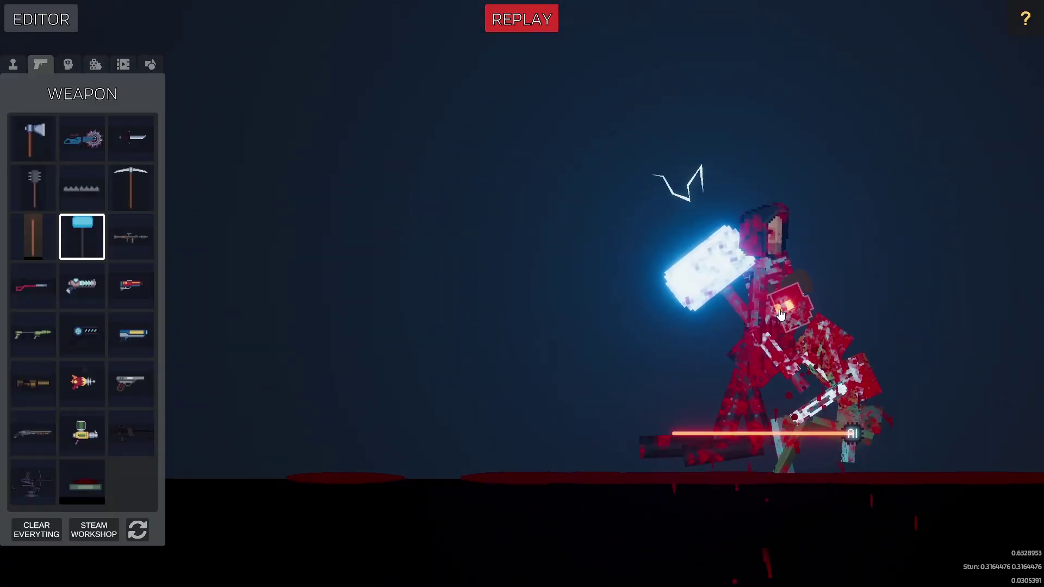
mouse_move(873, 323)
left_mouse_down()
mouse_move(537, 465)
mouse_move(469, 335)
left_mouse_up()
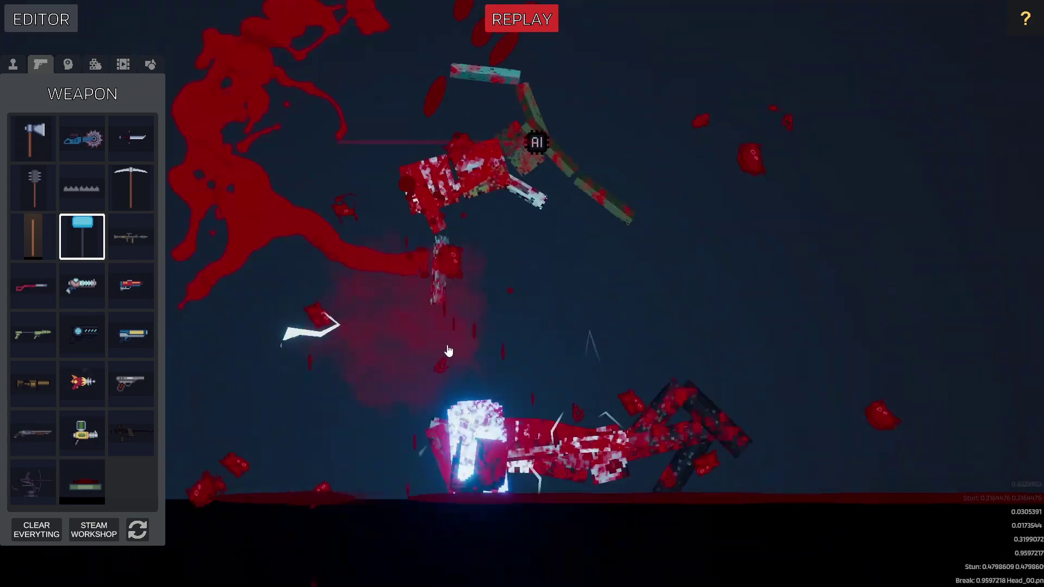
scroll(652, 376, "up", 2)
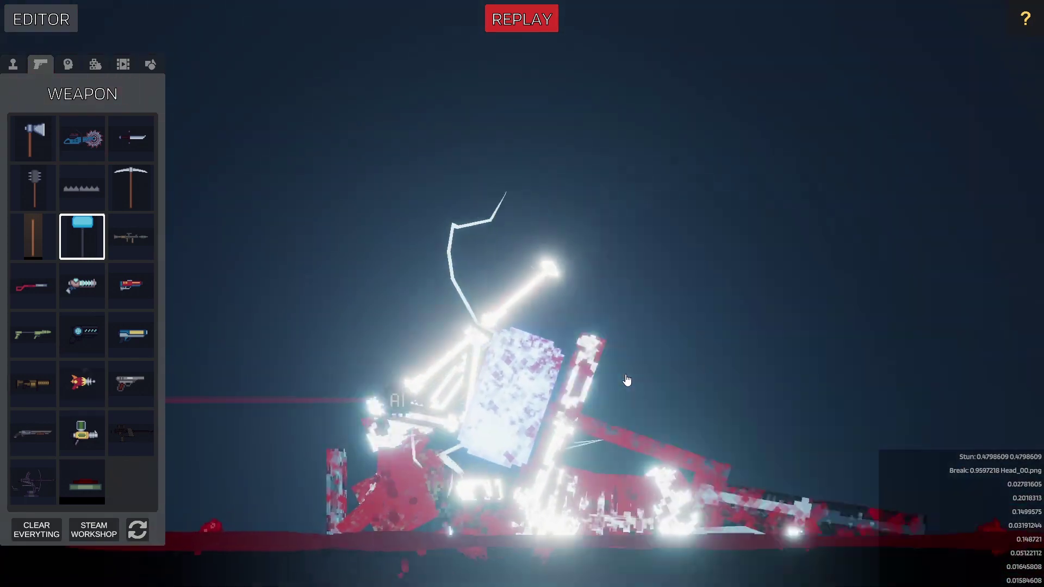
scroll(628, 379, "down", 3)
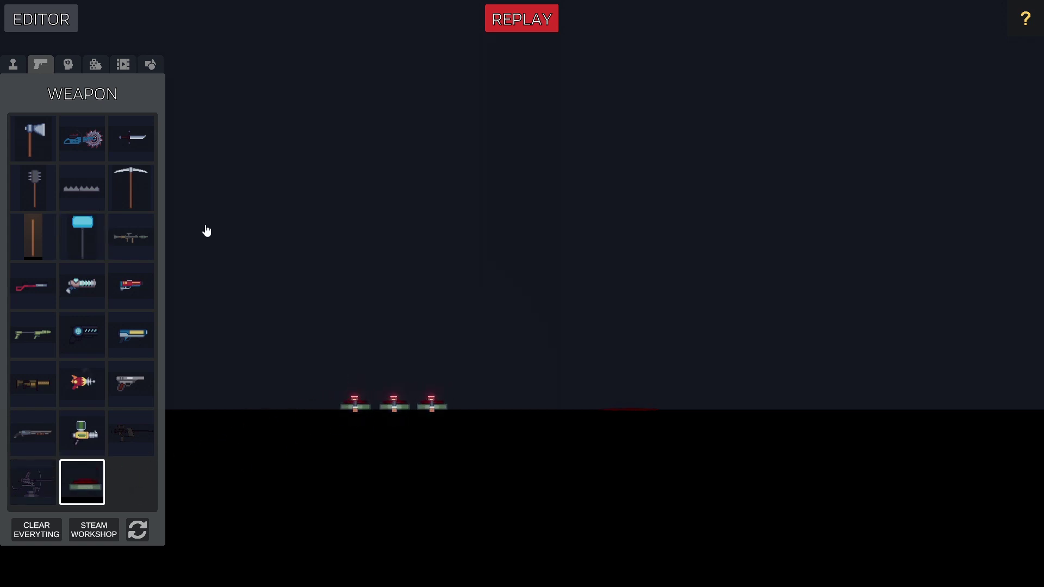
- Spawn the SWAT tank and place the red creature NPC on the right
left_click(13, 64)
scroll(302, 165, "down", 3)
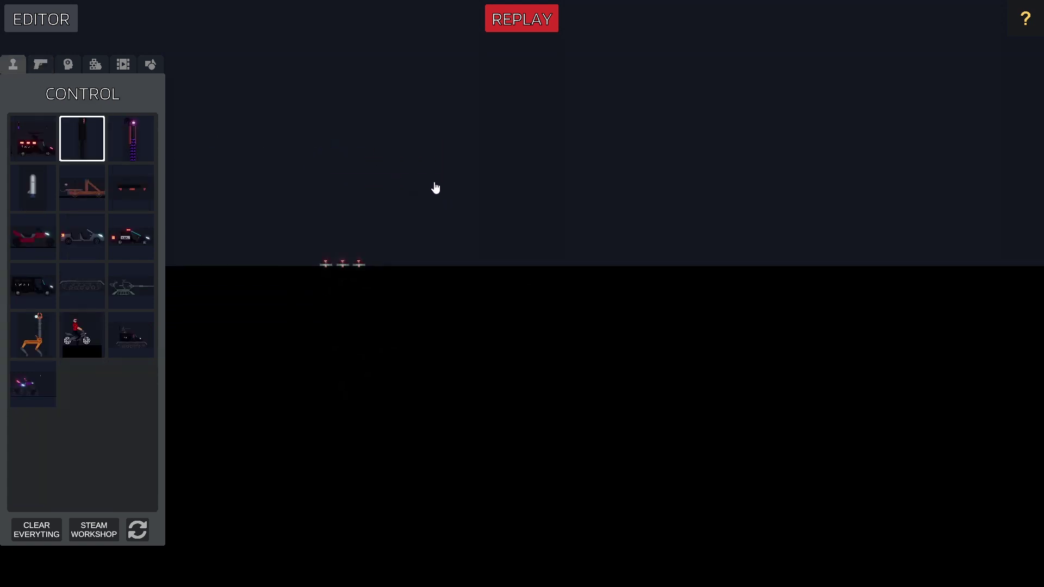
left_click_drag(417, 169, 548, 285)
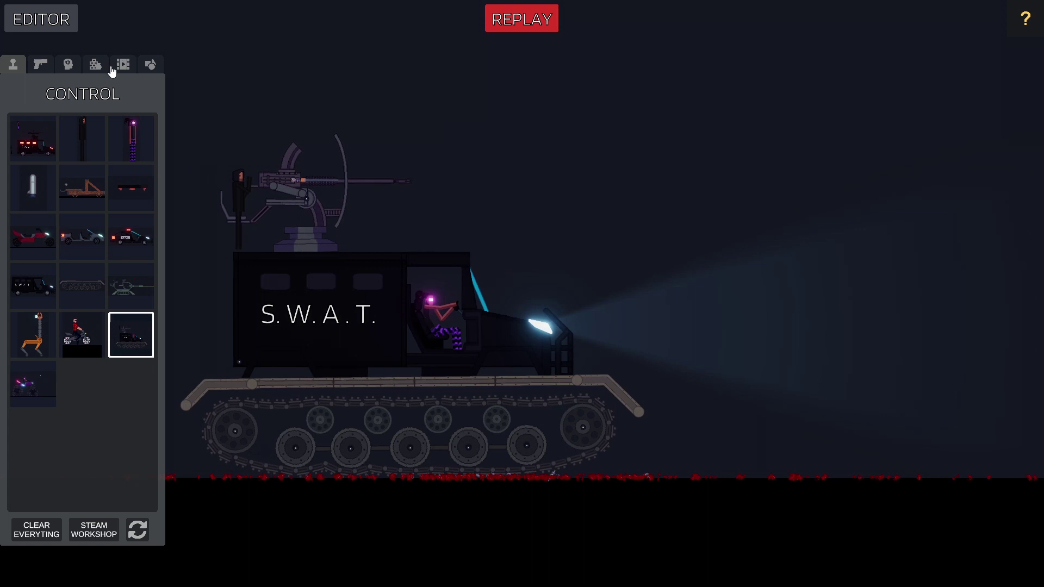
left_click(113, 69)
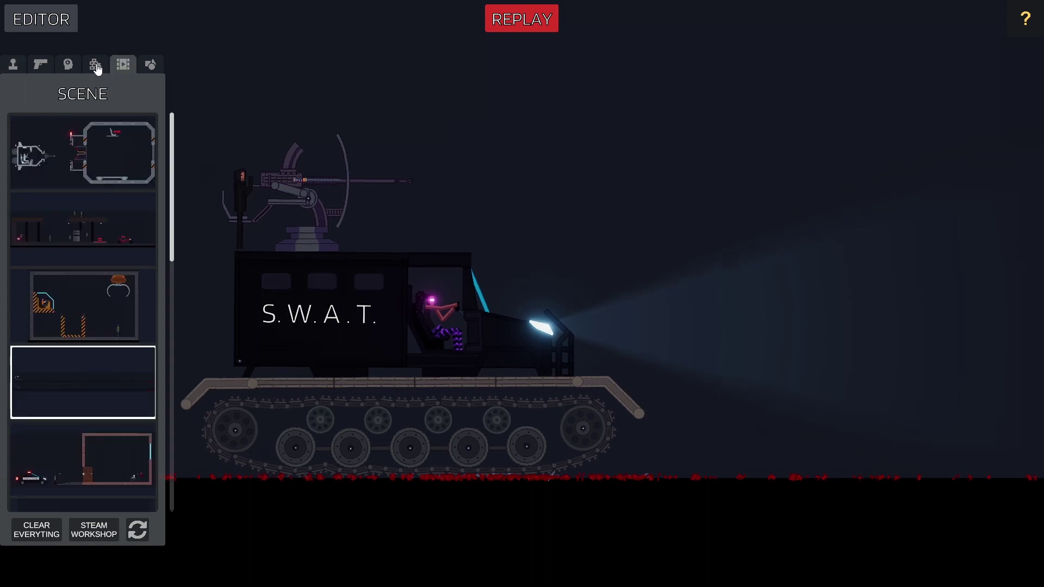
left_click(68, 65)
left_click(131, 139)
left_click(921, 262)
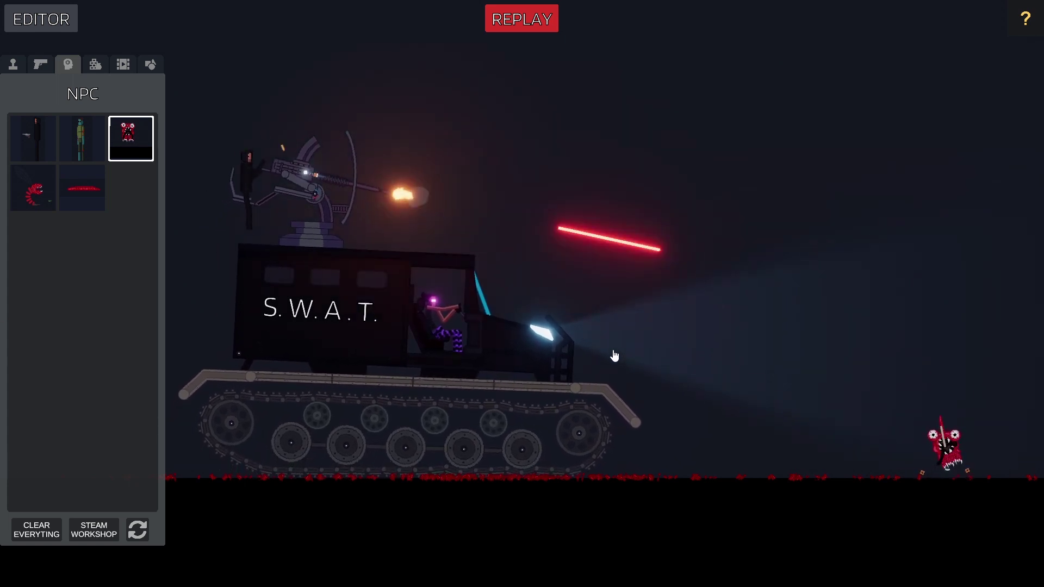
- Take control of the turret gunner and pan right to follow its fire
left_click(276, 187)
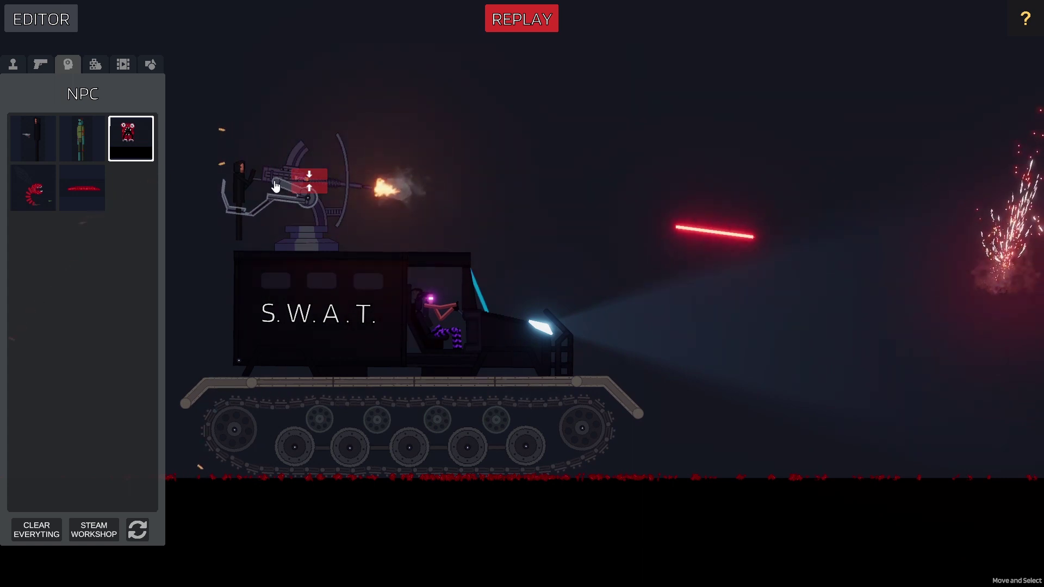
key("d")
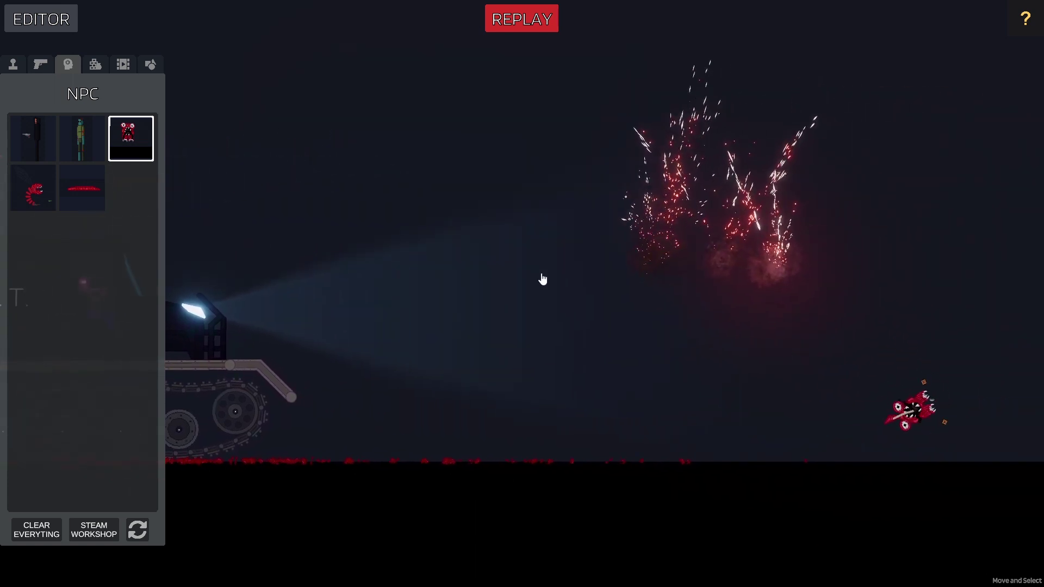
key("d")
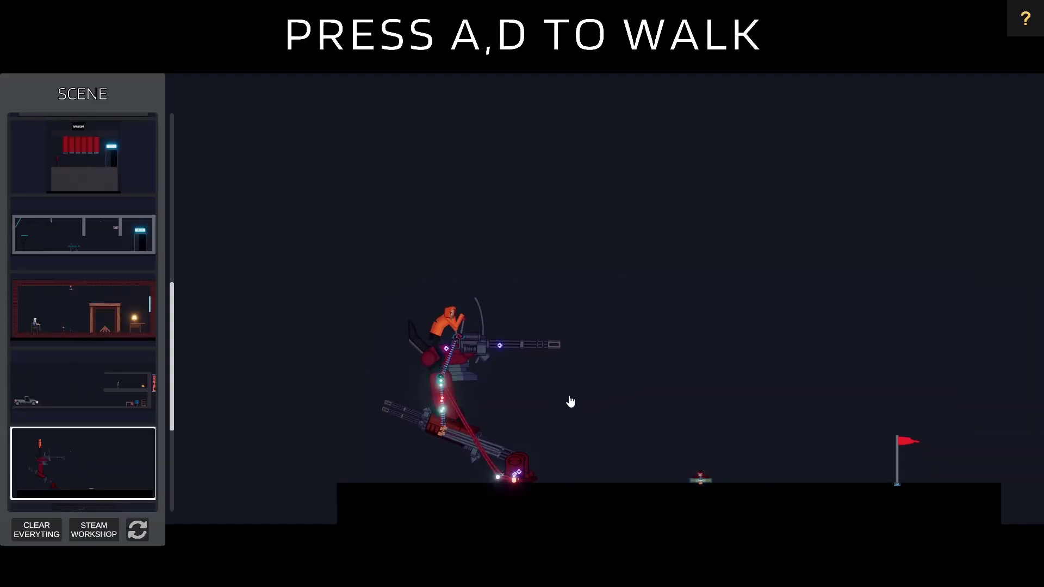
- Dismiss the banner, walk the red mech to the right, and blow it up
key("d")
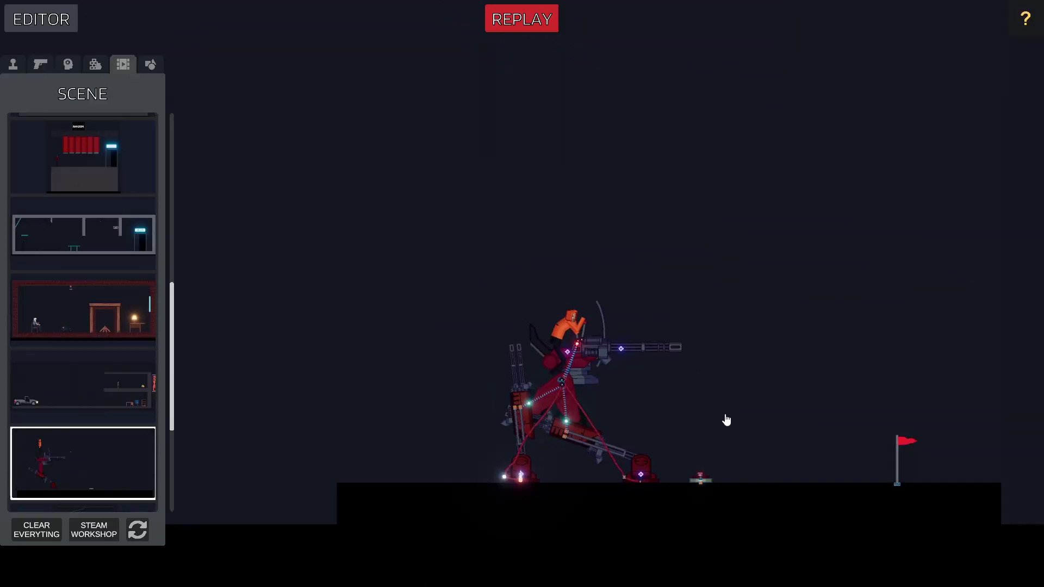
key("d")
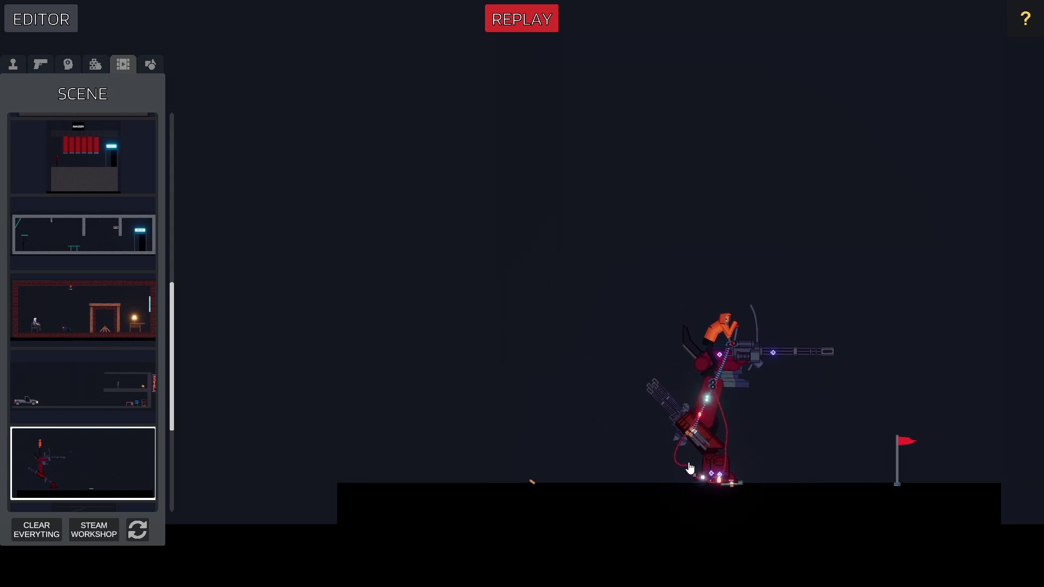
key("f")
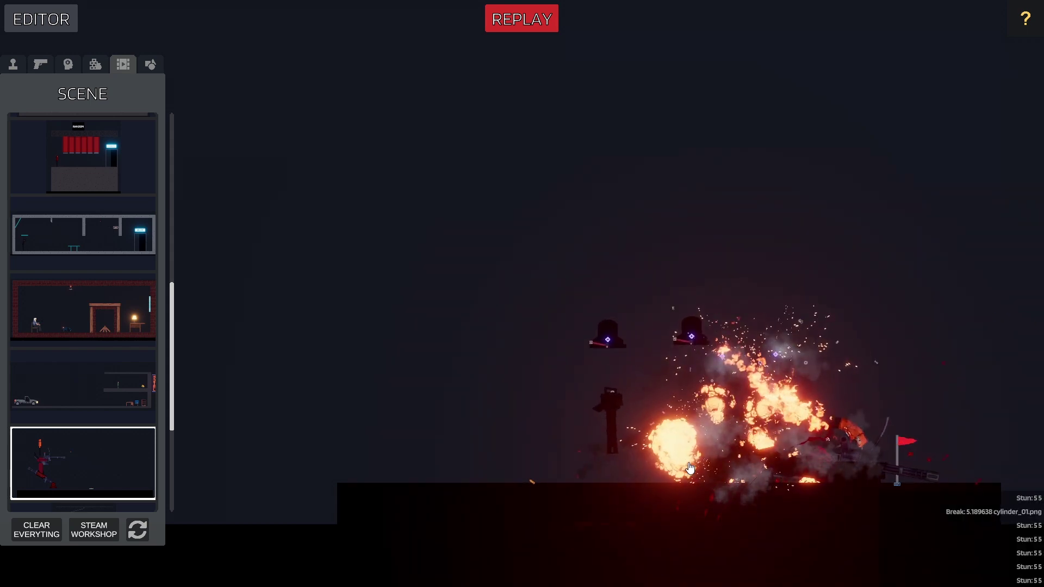
scroll(655, 424, "up", 3)
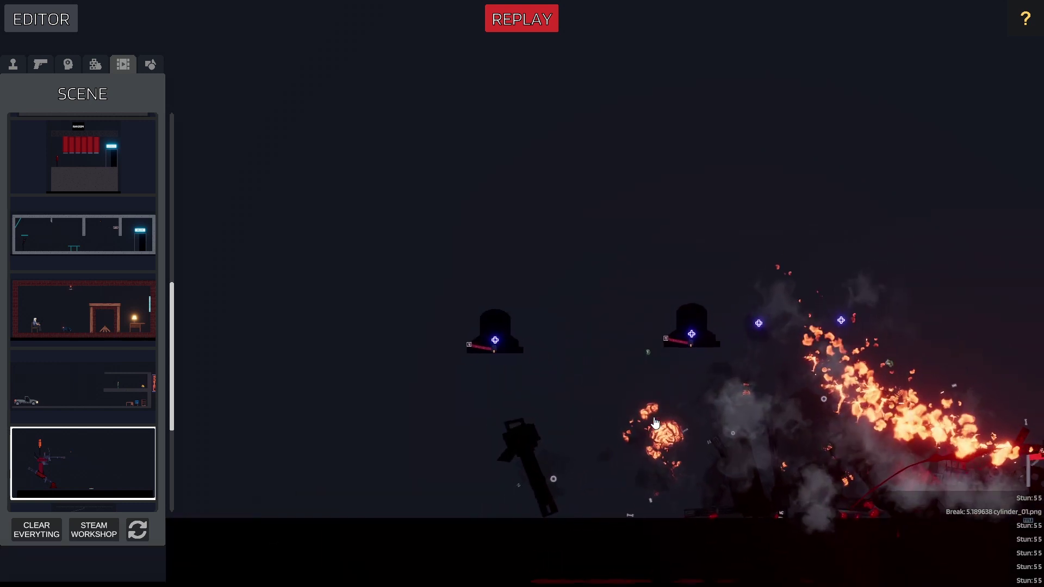
scroll(103, 426, "down", 1)
scroll(105, 426, "down", 1)
scroll(106, 426, "down", 1)
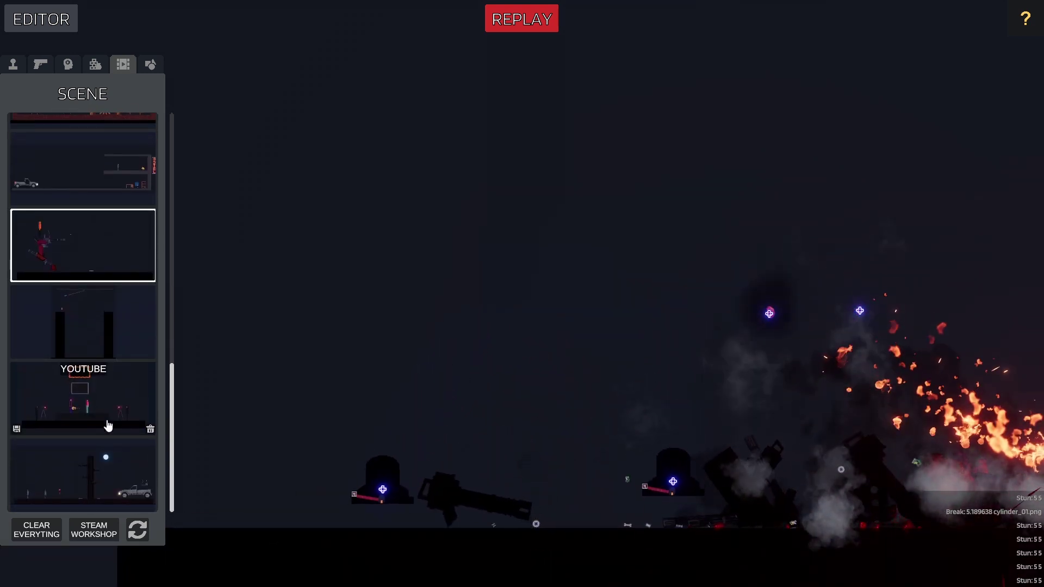
- Clear everything from the scene and spawn the rider on a motorbike
left_click(94, 65)
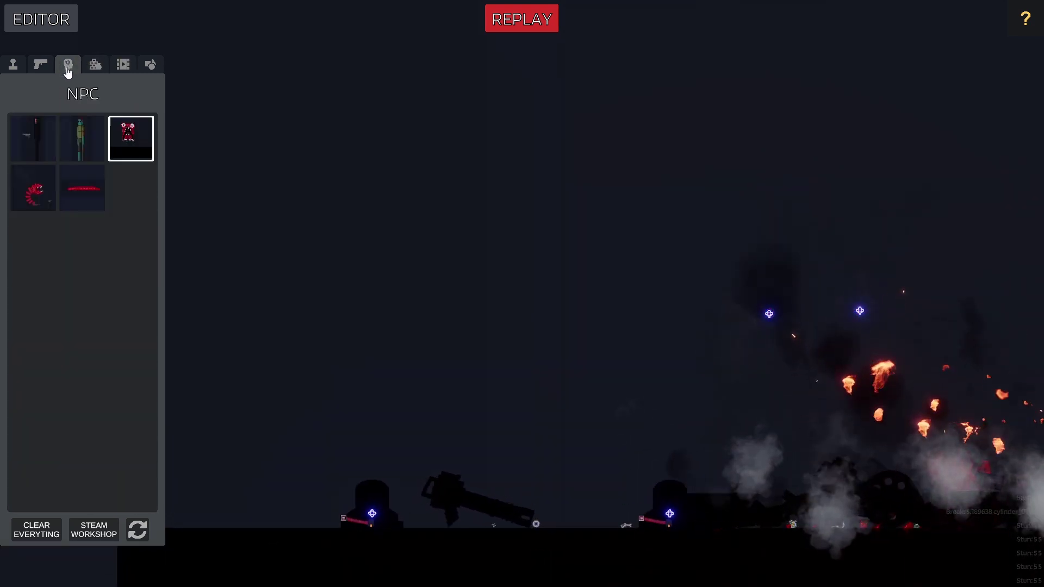
left_click(41, 66)
left_click(67, 501)
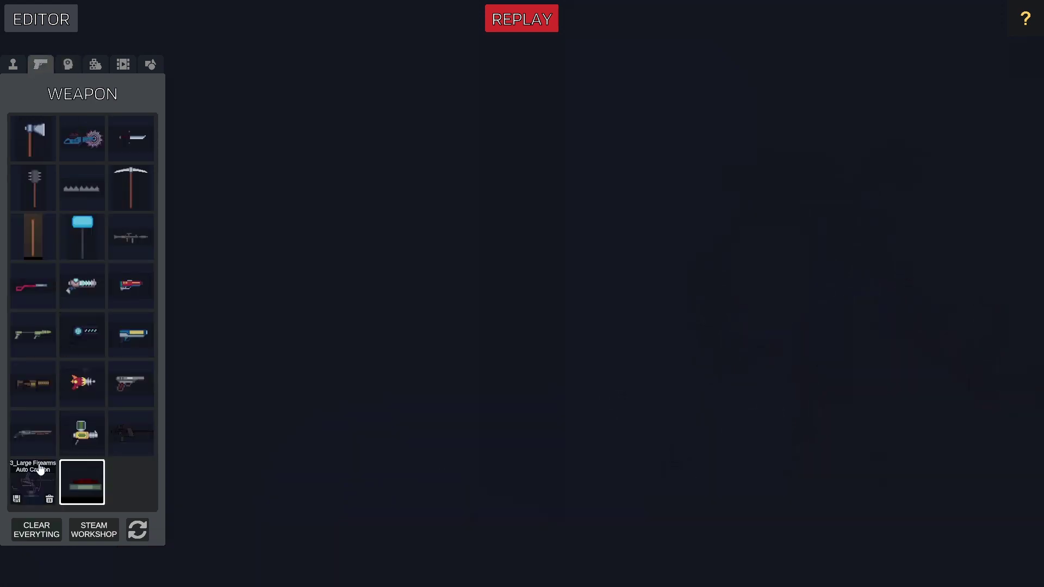
left_click(13, 65)
left_click(81, 334)
left_click(400, 402)
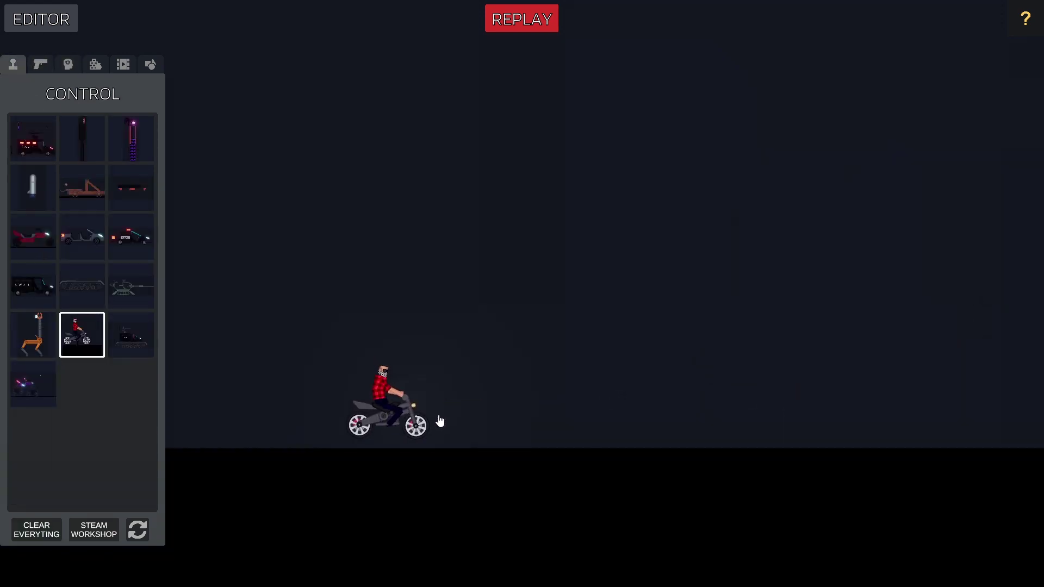
scroll(449, 418, "up", 3)
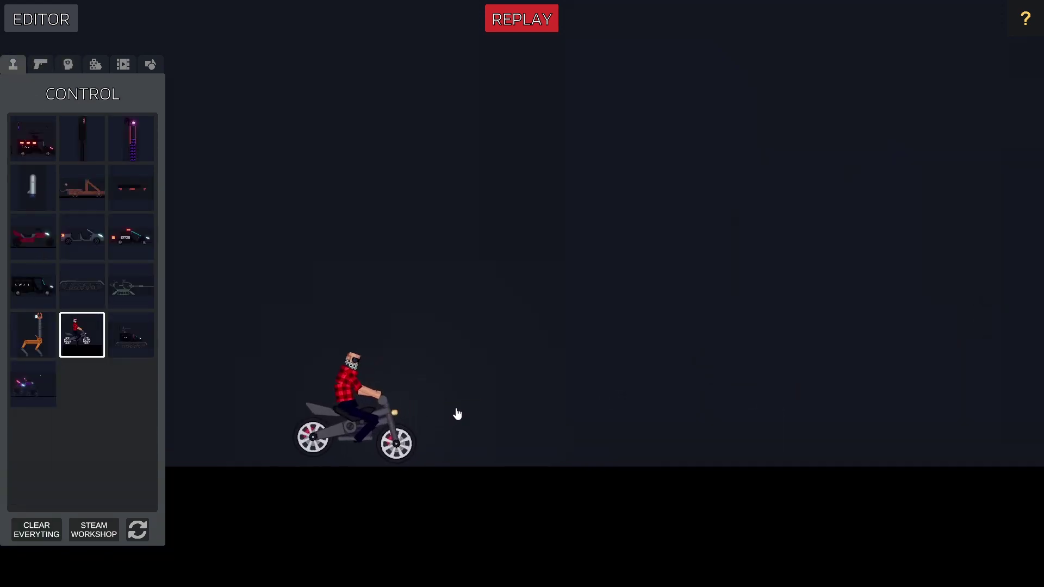
- Place a striped jump ramp ahead of the bike, then reset the scene
left_click(95, 64)
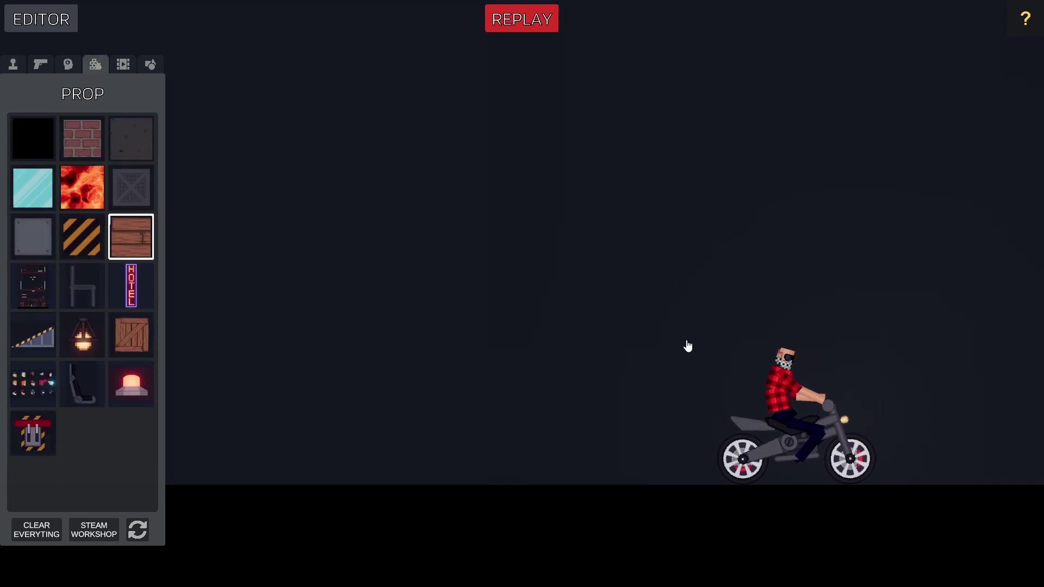
left_click_drag(653, 347, 282, 315)
left_click(33, 335)
scroll(706, 326, "down", 2)
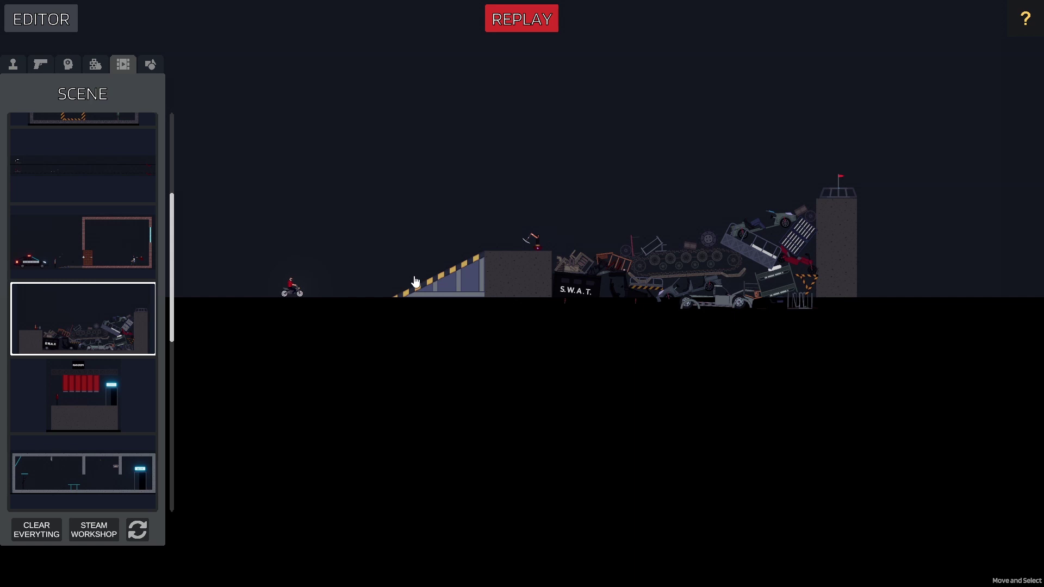
scroll(414, 282, "up", 2)
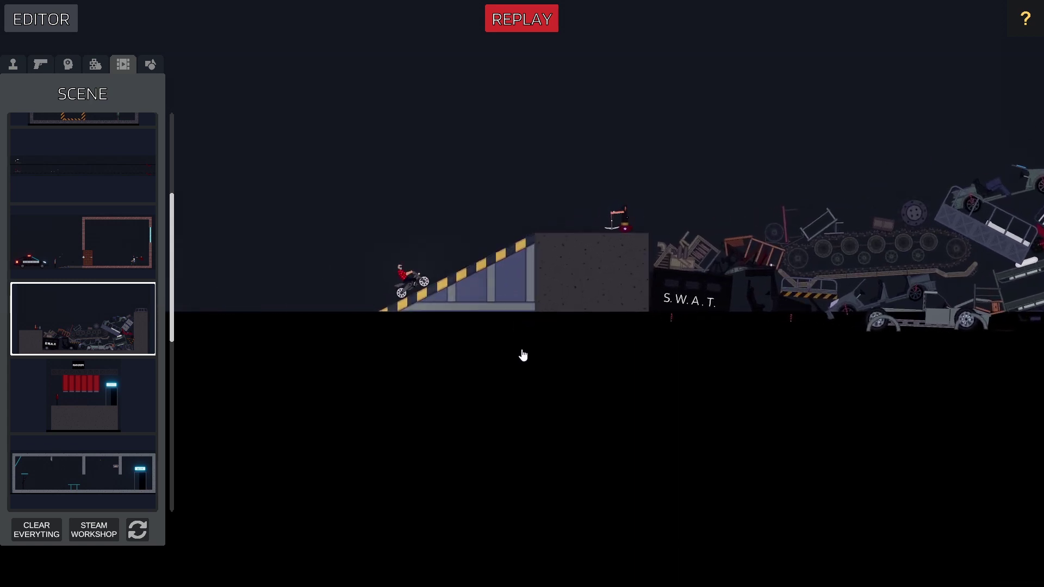
scroll(582, 351, "down", 2)
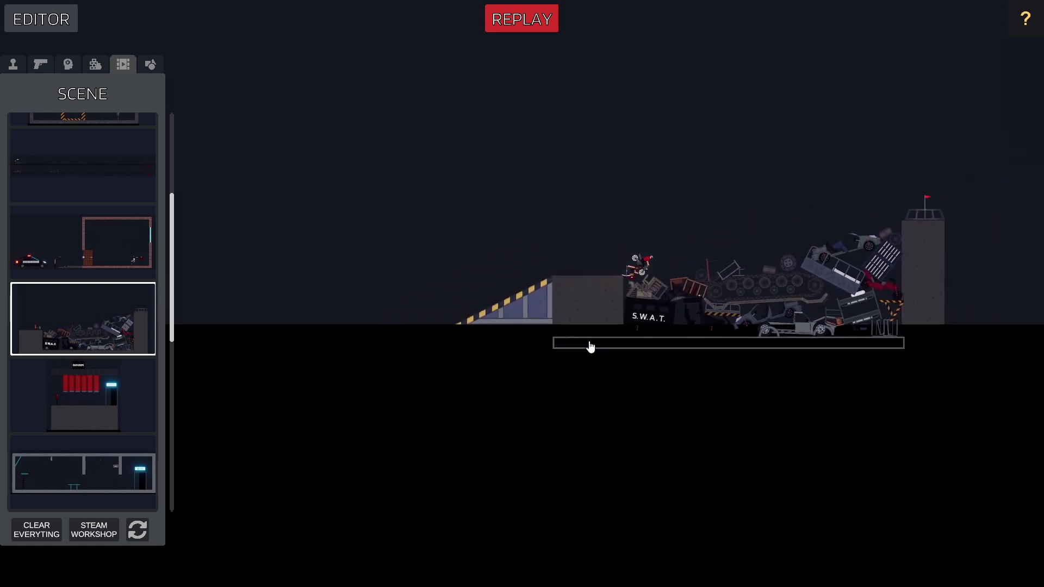
key("r")
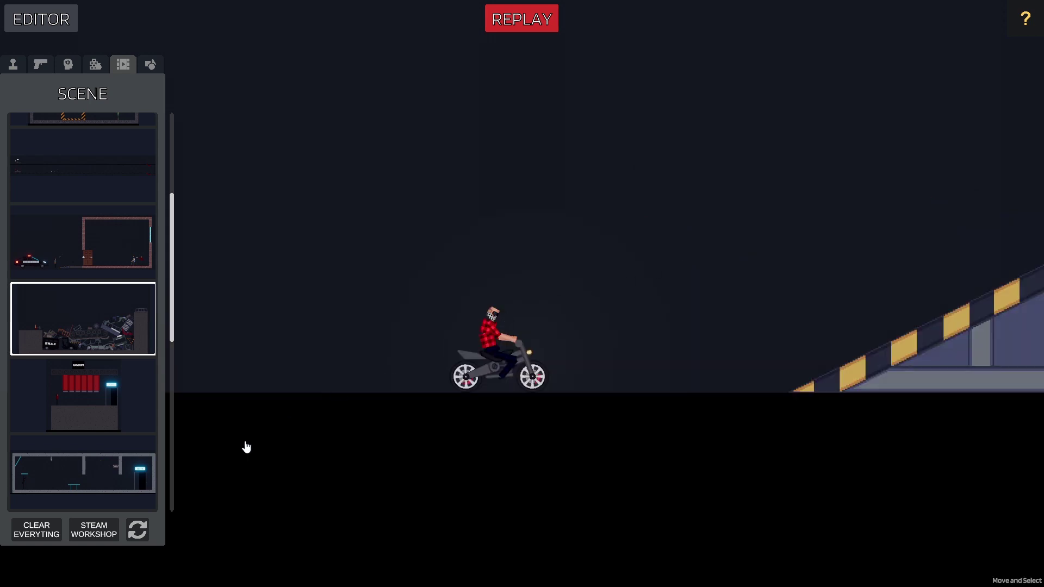
- Attach a follow camera to the motorcycle, then run the scene past its title banner
left_click(47, 29)
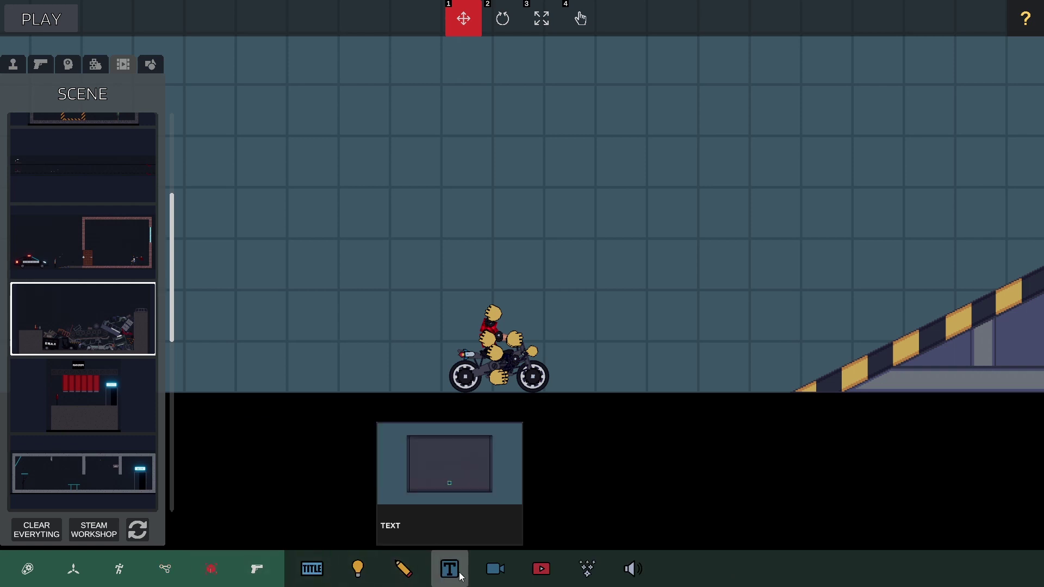
left_click(496, 568)
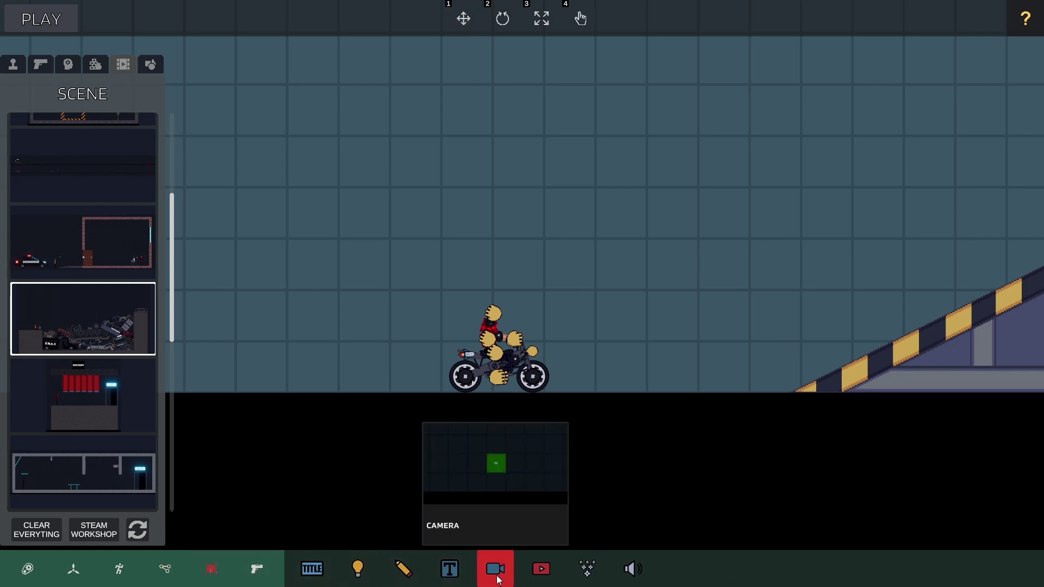
left_click(498, 366)
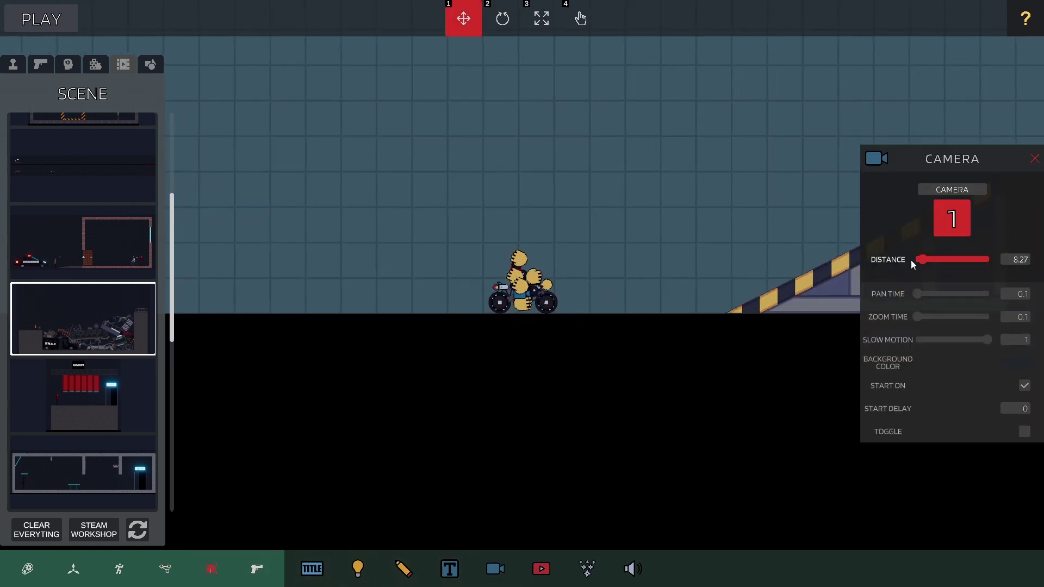
left_click(55, 25)
key("space")
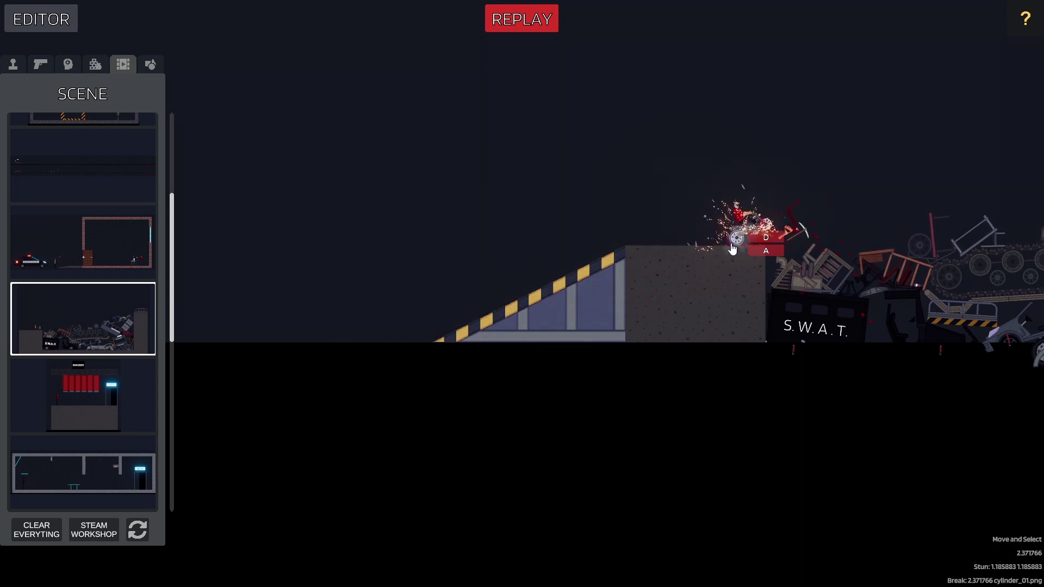
- Reset the stunt scene and pan the view ahead toward the ramp
key("r")
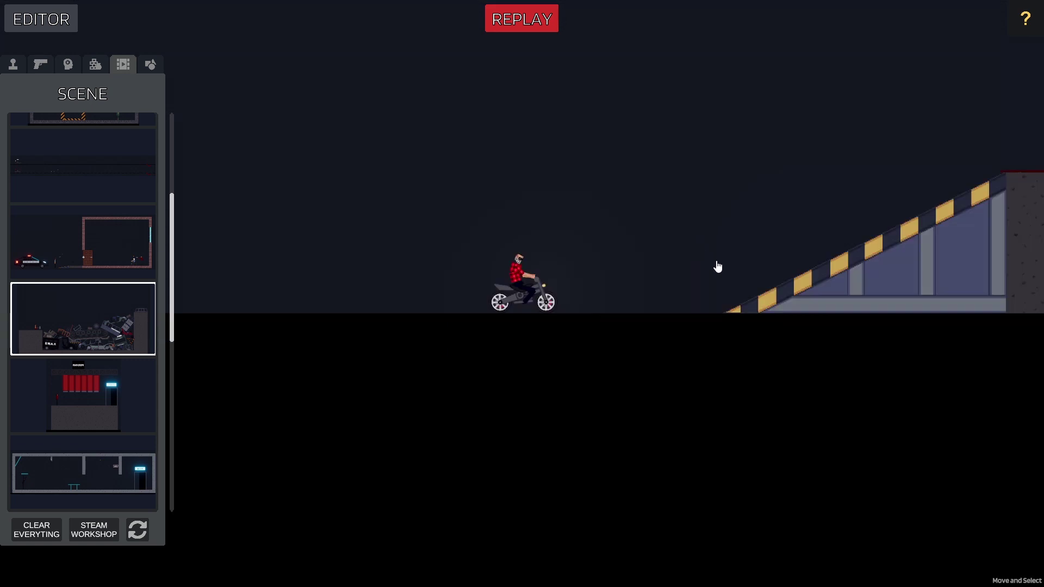
left_click_drag(746, 186, 592, 201)
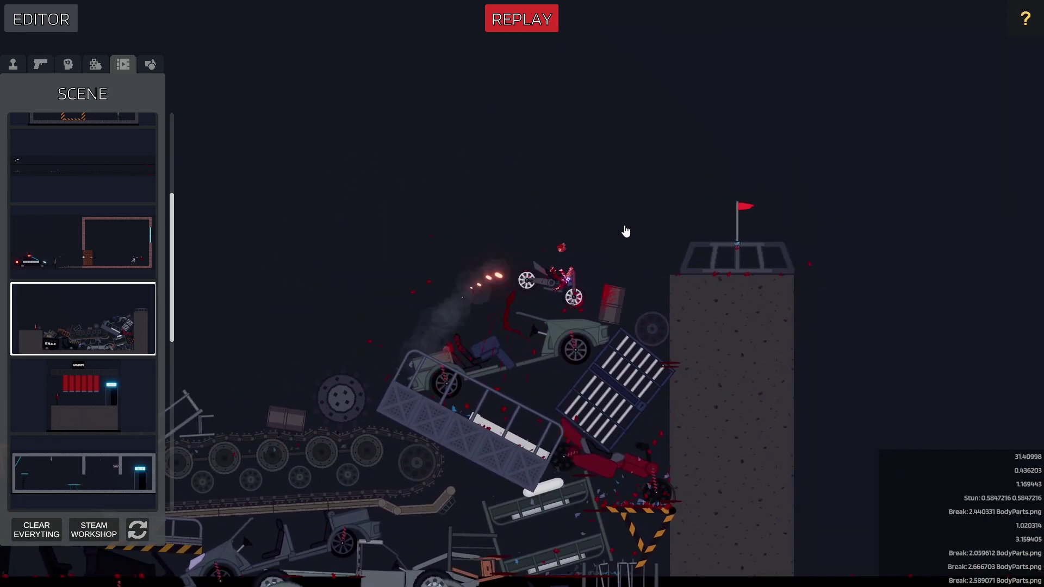
scroll(617, 237, "up", 3)
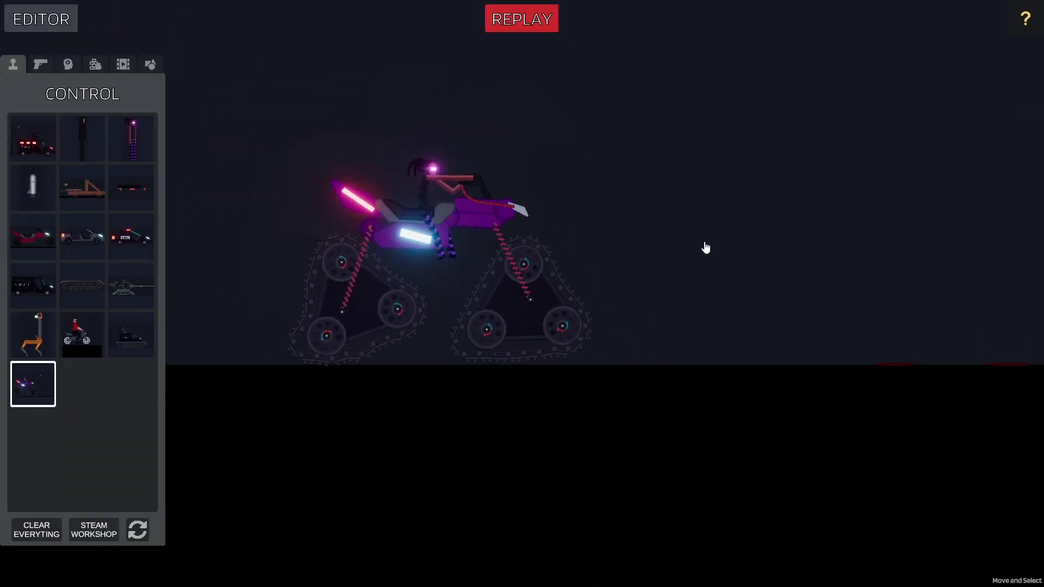
scroll(797, 253, "up", 2)
scroll(877, 250, "down", 2)
scroll(875, 247, "down", 2)
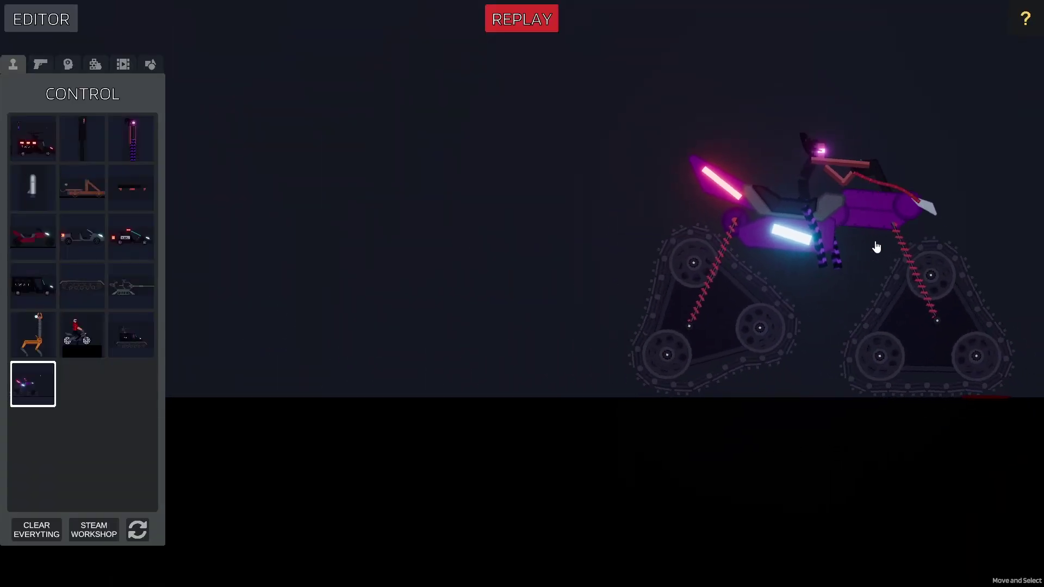
- Check the tracked bike's control bindings, follow it across the ground, and fire its plasma gun
left_click(150, 64)
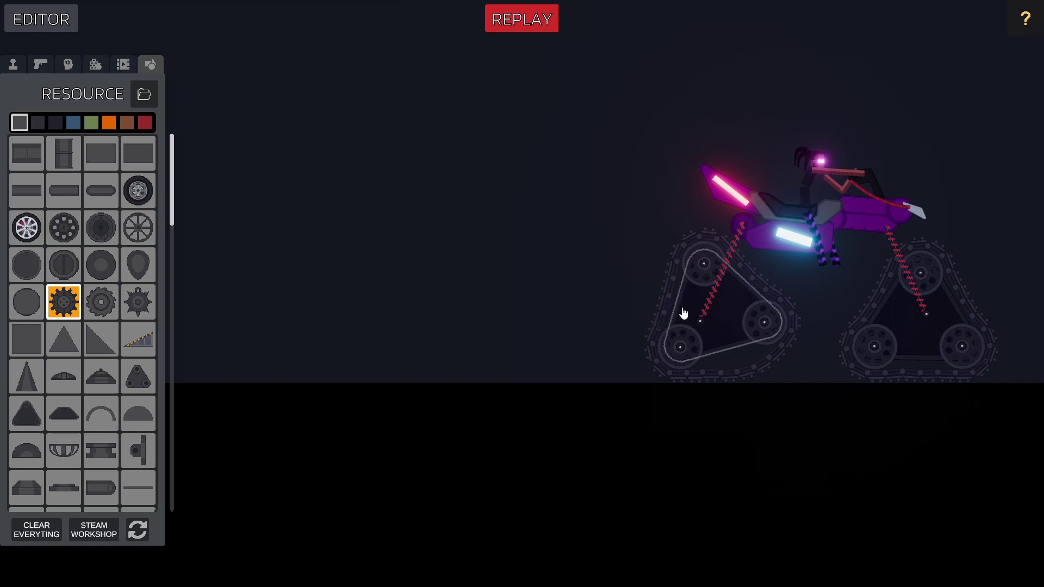
scroll(767, 302, "up", 3)
right_click(840, 275)
scroll(832, 275, "down", 3)
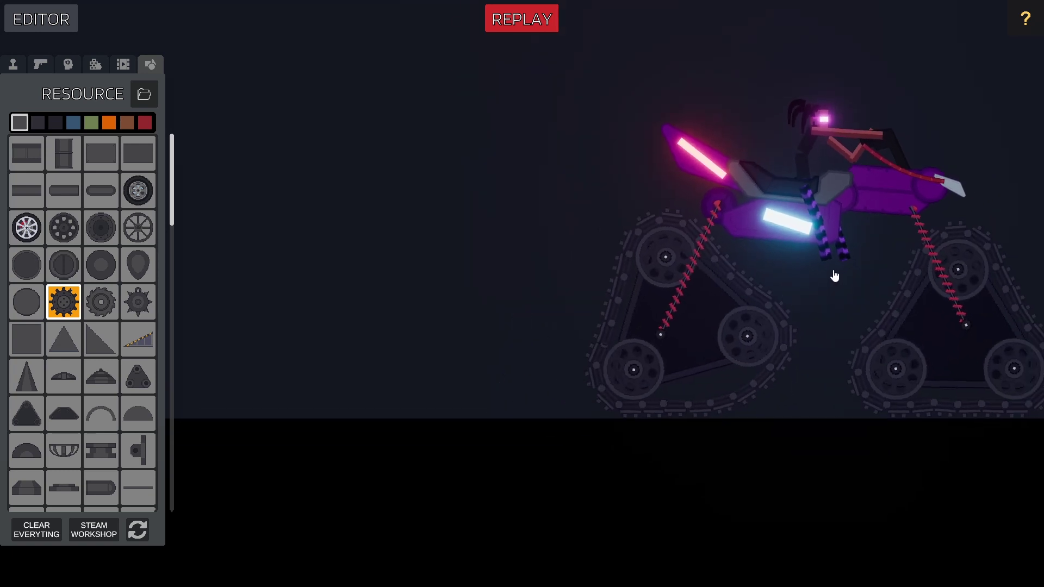
left_click_drag(752, 281, 617, 303)
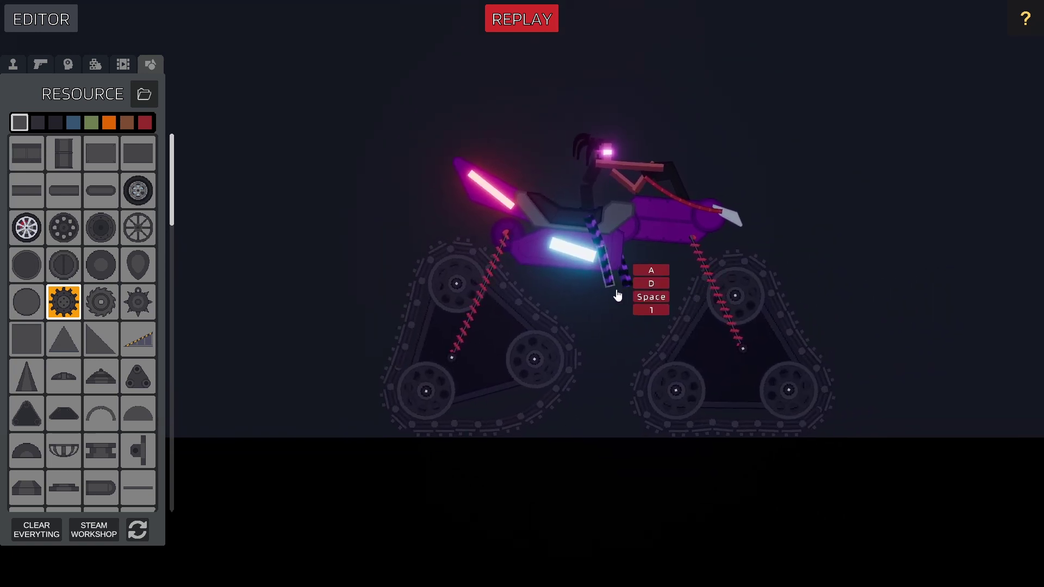
scroll(136, 284, "down", 10)
scroll(137, 278, "down", 3)
scroll(136, 282, "down", 1)
scroll(133, 288, "down", 1)
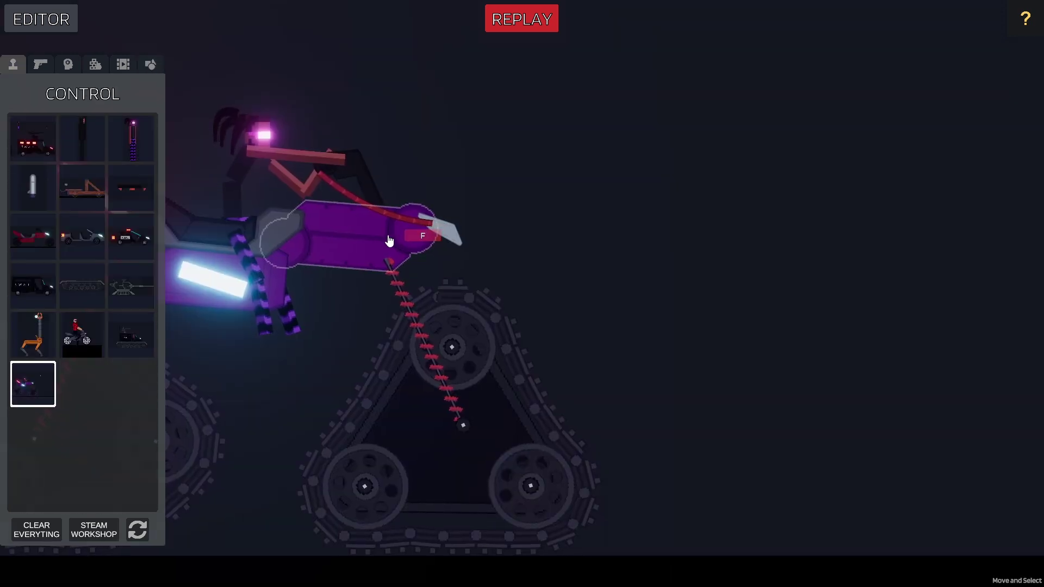
scroll(389, 242, "down", 3)
key("f")
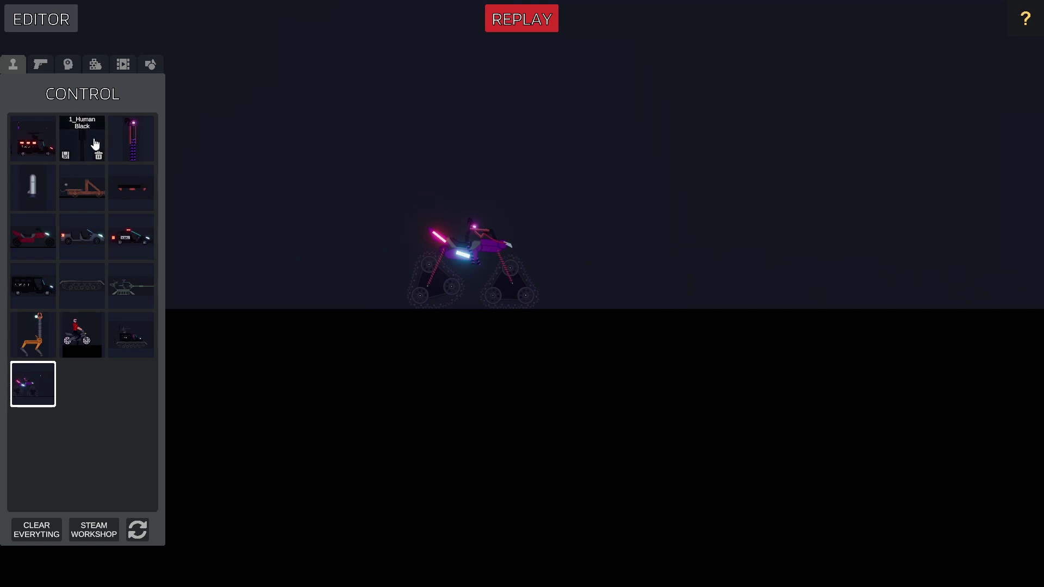
- Fire repeated plasma shots at the human figures, including a hooded figure placed before the bike
key("f")
scroll(982, 298, "up", 3)
scroll(970, 306, "up", 2)
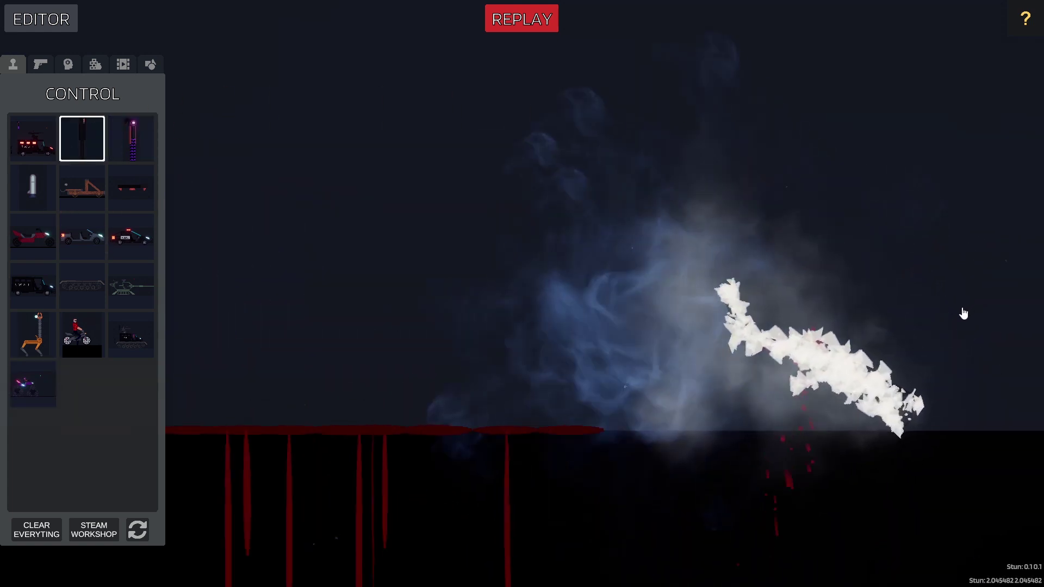
key("f")
scroll(959, 322, "up", 3)
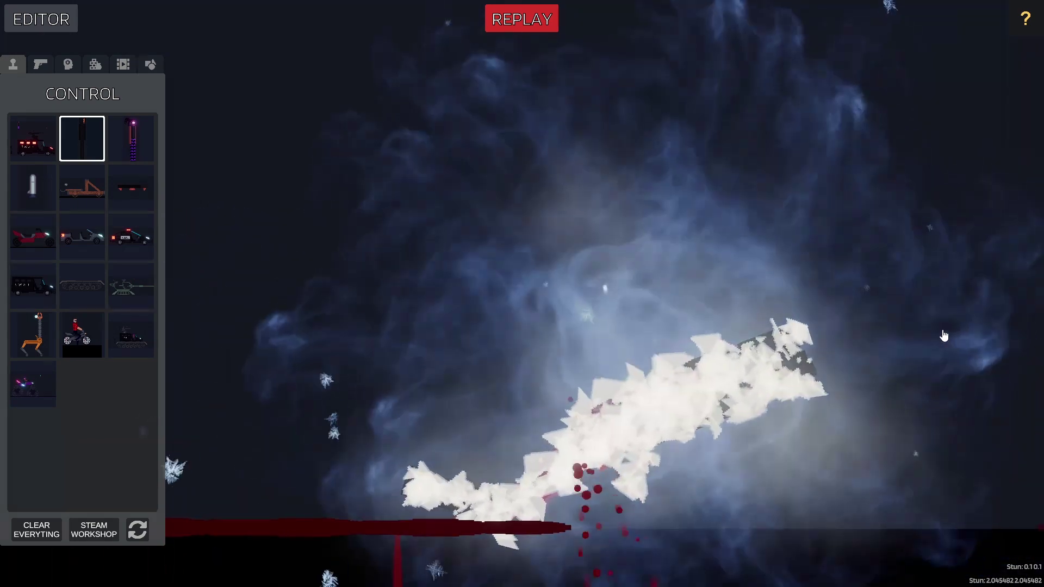
key("f")
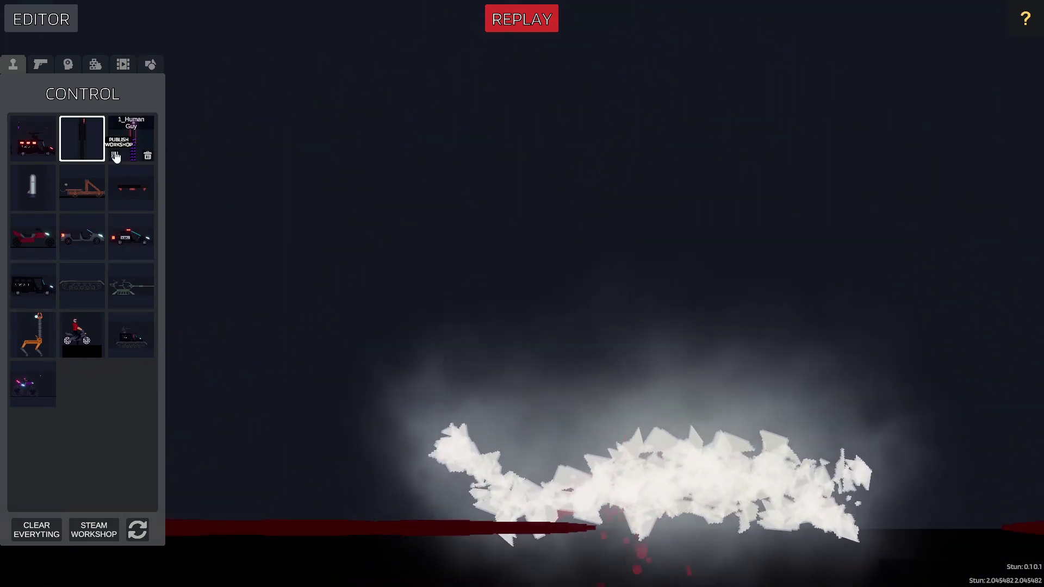
scroll(621, 326, "down", 2)
left_click_drag(631, 306, 600, 284)
key("f")
scroll(712, 276, "up", 2)
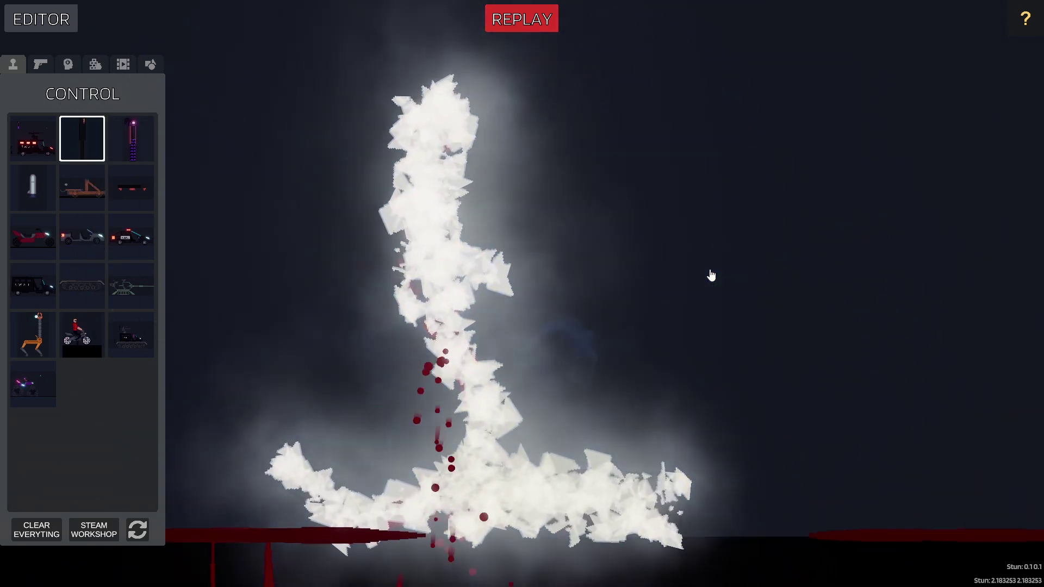
scroll(636, 274, "down", 2)
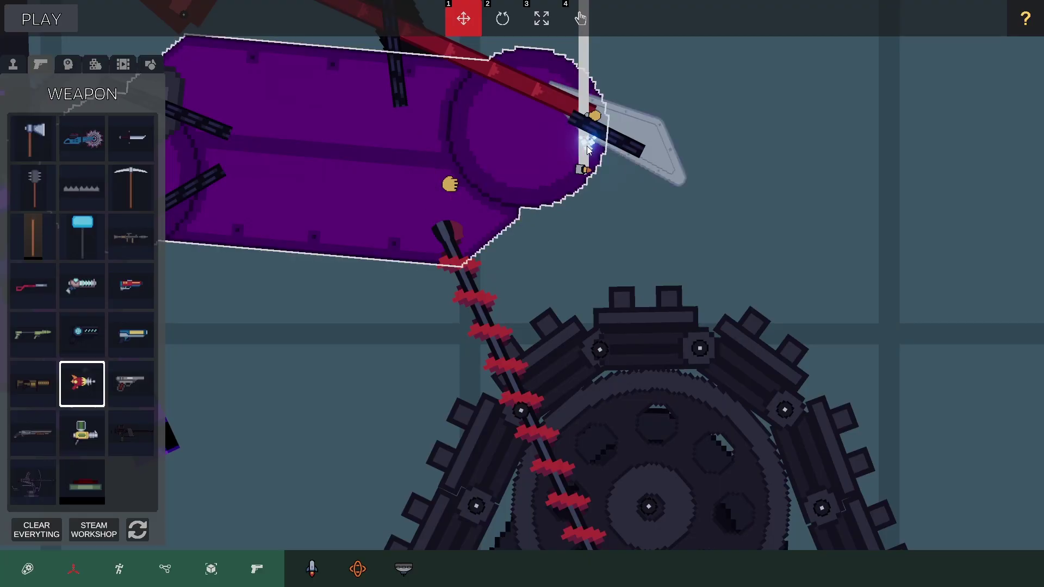
- Inspect the blade and muzzle parts' shot effect, light and projectile spawner settings
left_click(588, 149)
scroll(593, 151, "up", 1)
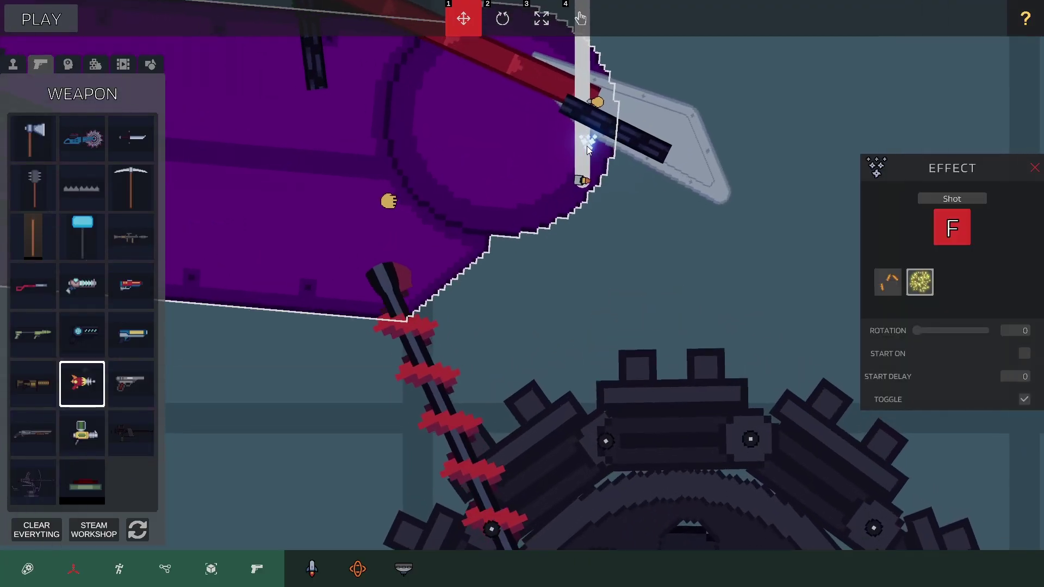
scroll(602, 150, "up", 1)
left_click(591, 155)
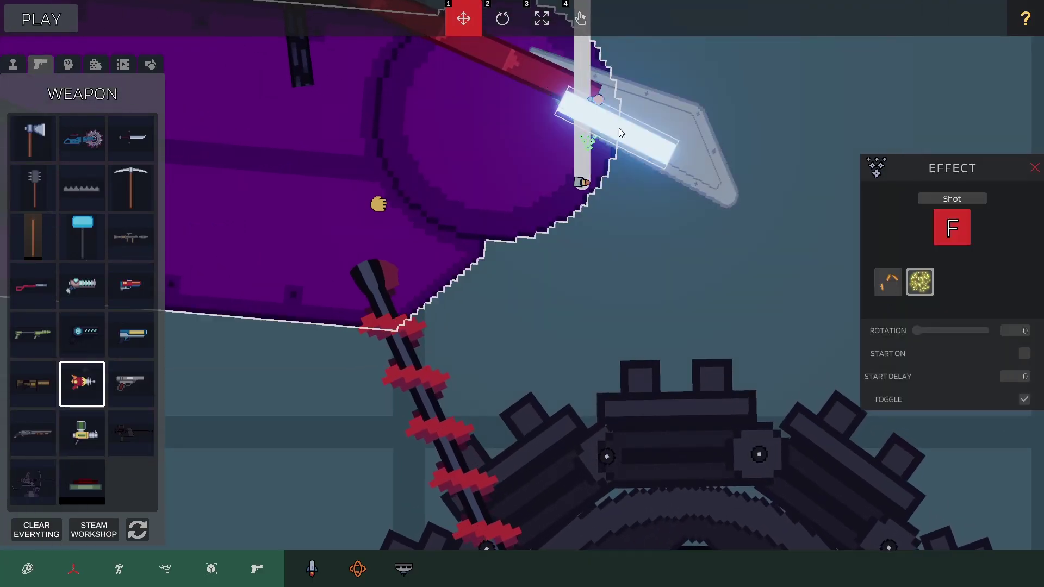
left_click(587, 147)
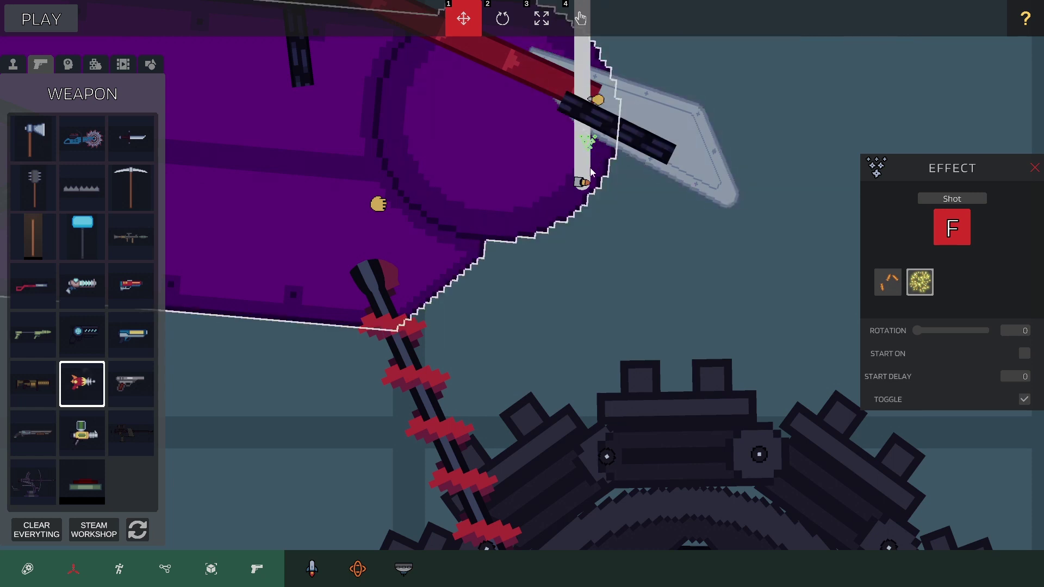
left_click(581, 184)
left_click(694, 166)
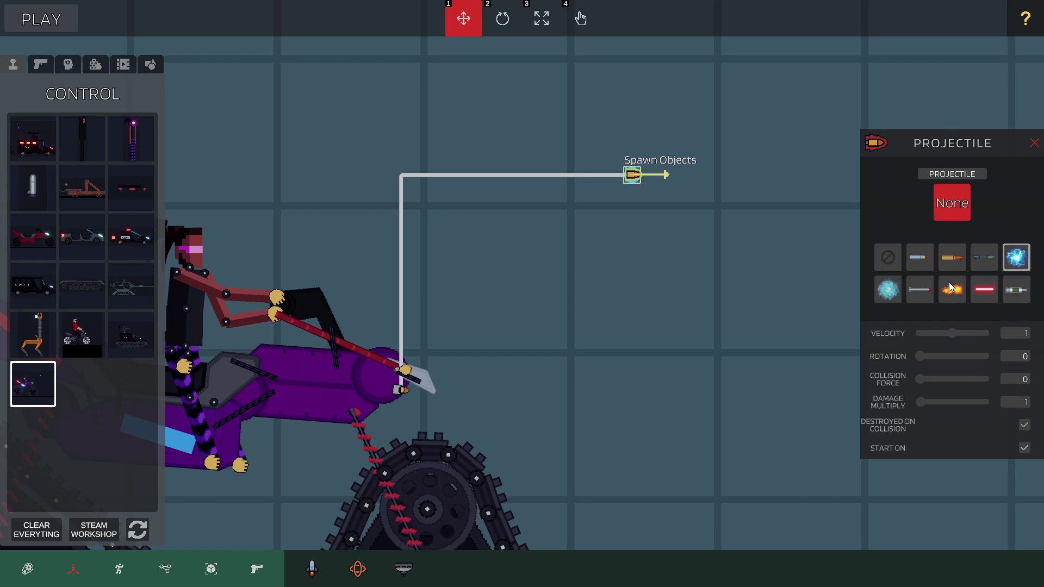
- Test the gun, set projectile Damage Multiply 100 and Collision Force 10, then replay
left_click(40, 20)
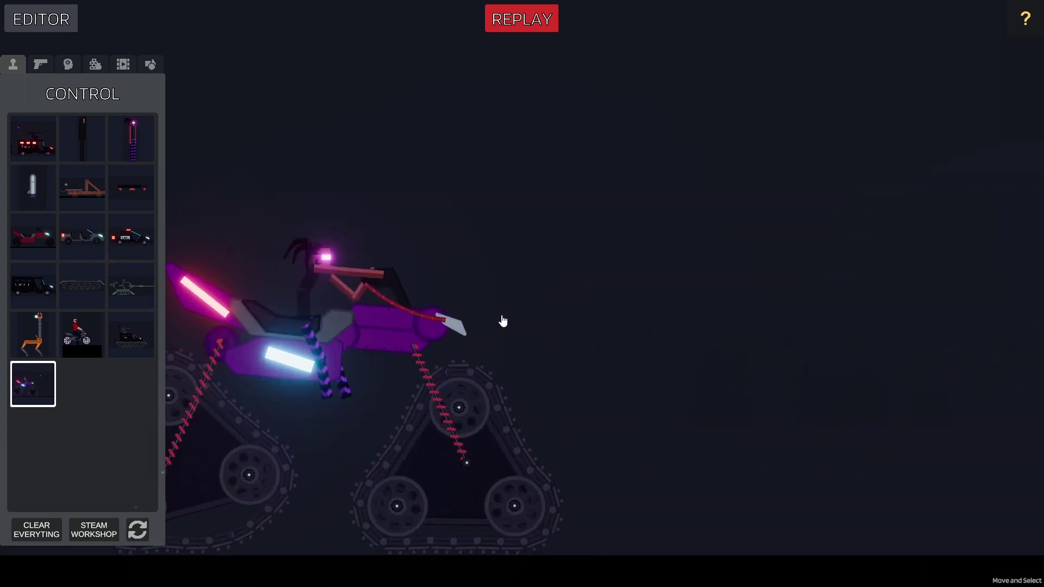
left_click(50, 20)
scroll(443, 277, "up", 2)
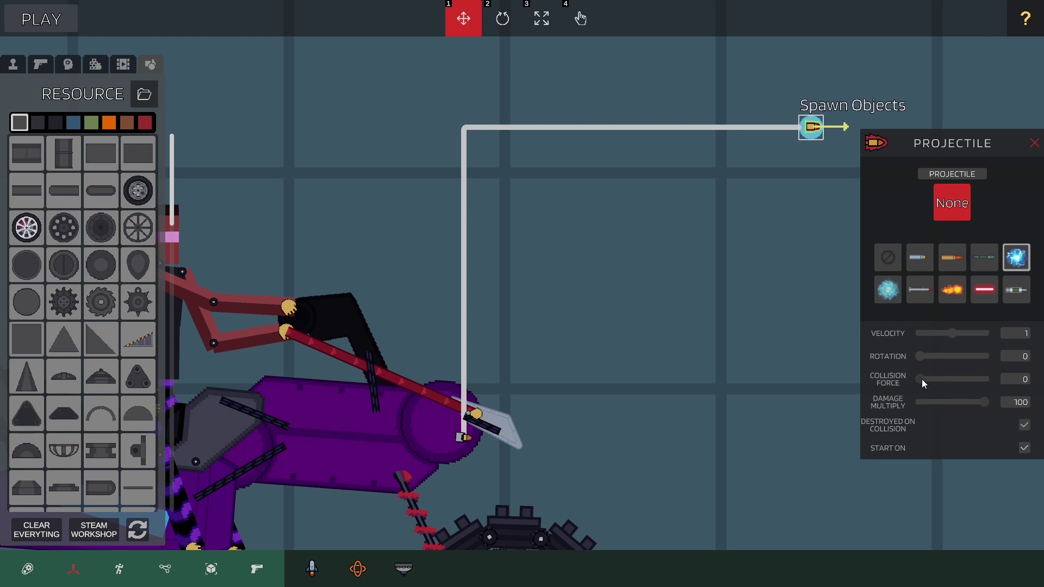
left_click_drag(921, 379, 991, 380)
scroll(686, 359, "down", 3)
left_click(551, 317)
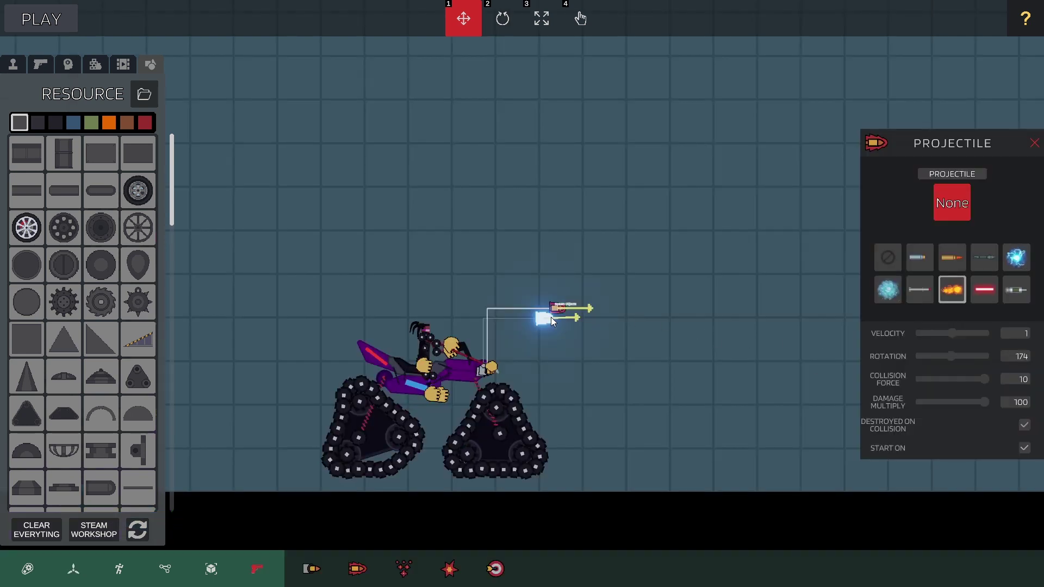
scroll(550, 317, "up", 2)
scroll(553, 318, "up", 1)
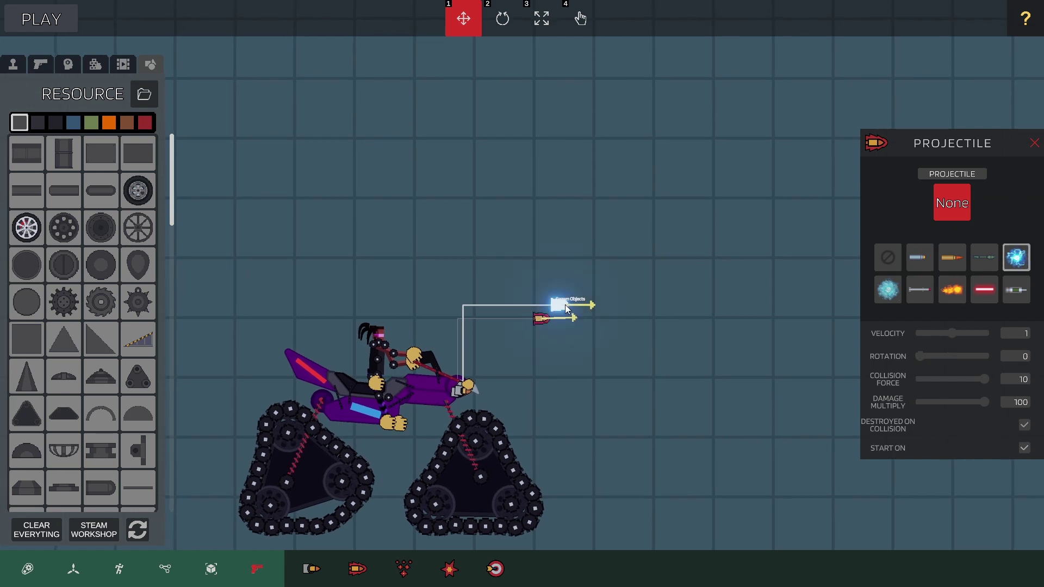
left_click(47, 25)
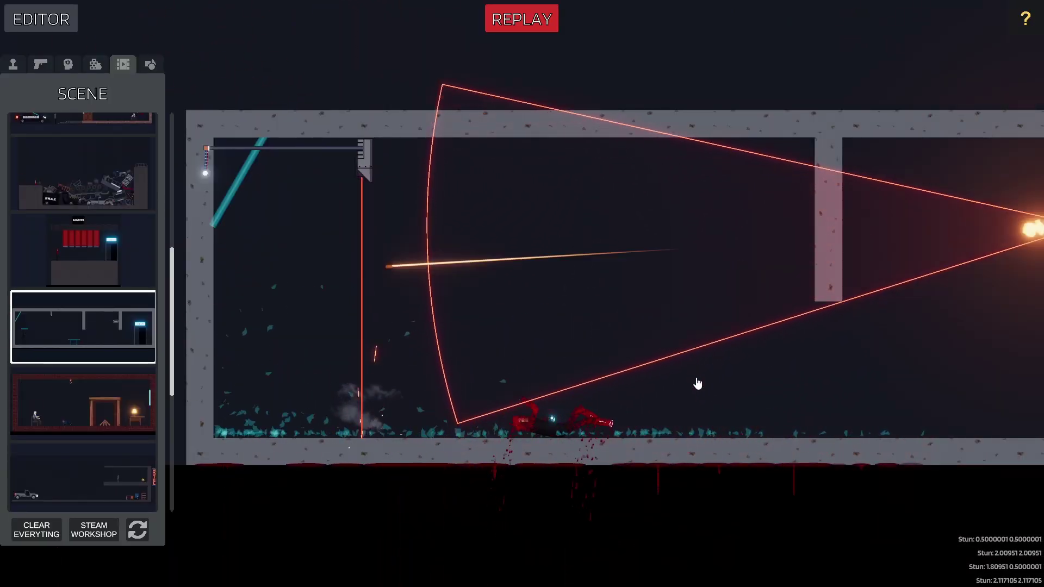
scroll(741, 403, "down", 2)
scroll(750, 403, "down", 2)
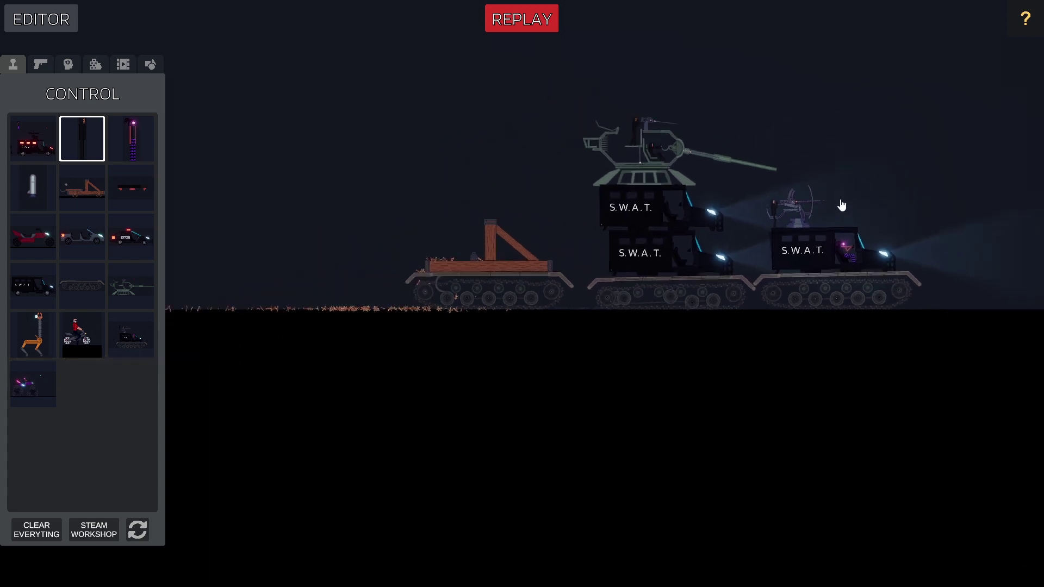
scroll(915, 229, "up", 3)
scroll(917, 227, "up", 2)
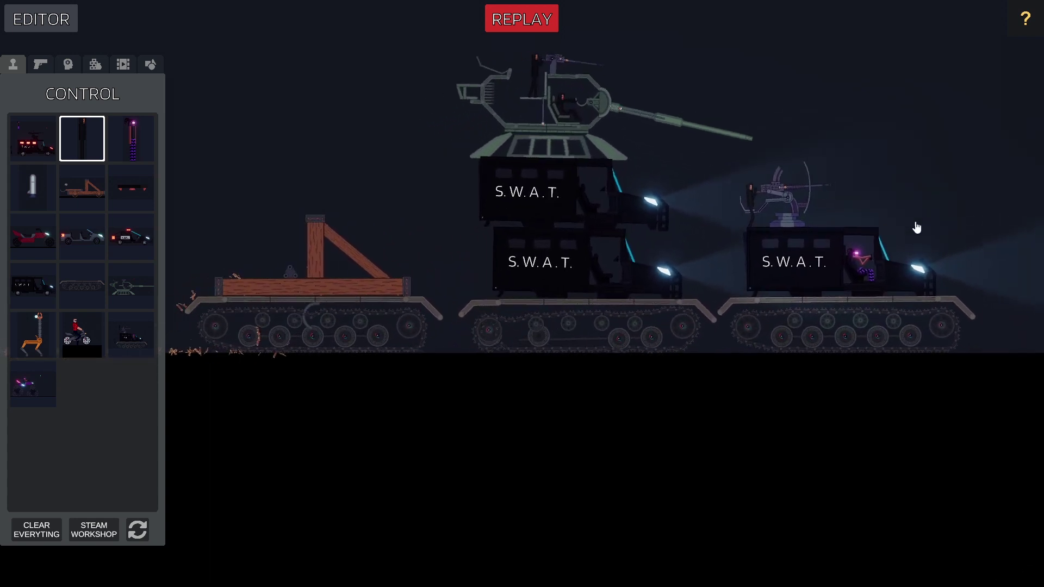
scroll(917, 227, "down", 1)
scroll(917, 224, "down", 1)
scroll(916, 221, "down", 2)
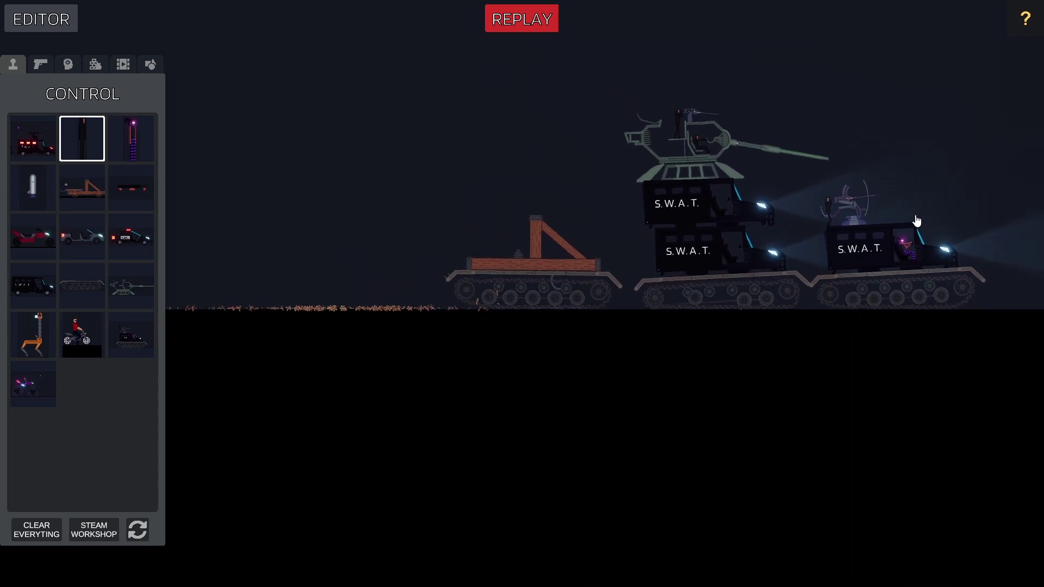
scroll(748, 259, "up", 1)
scroll(748, 258, "up", 2)
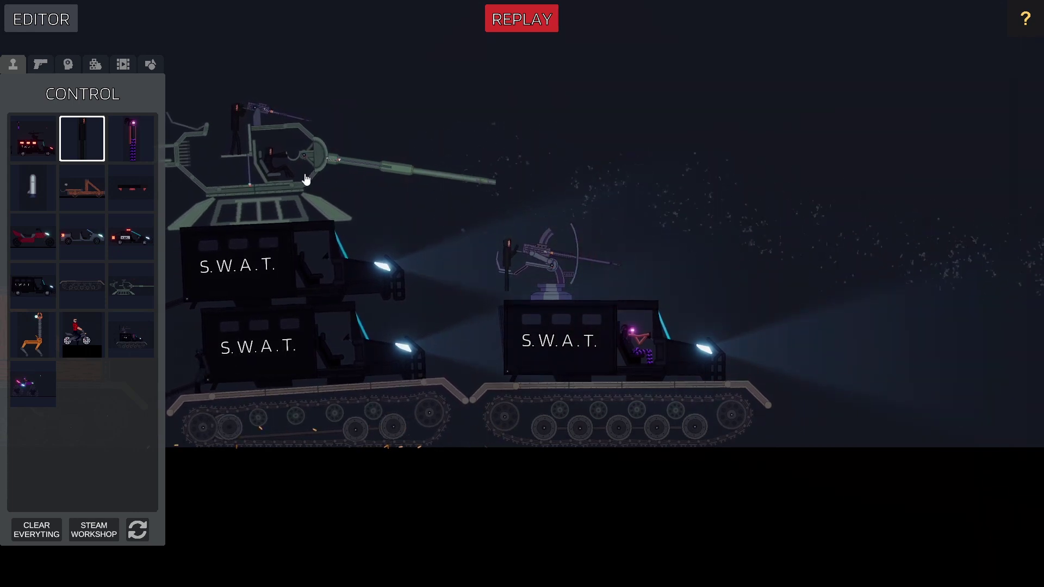
key("h")
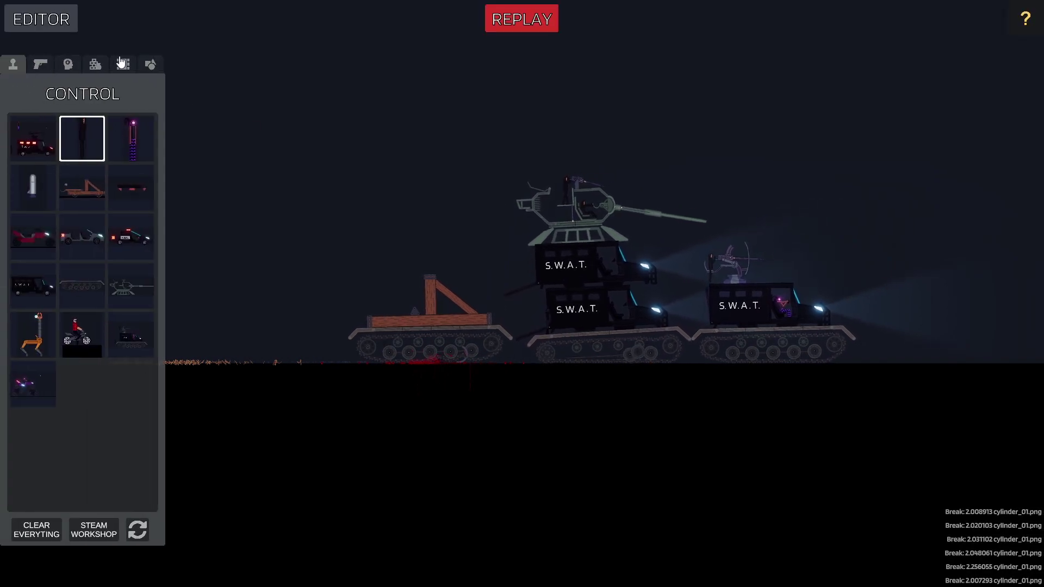
- Clear the scene, mount the large turret on the platform, and assign its fire key
left_click(49, 525)
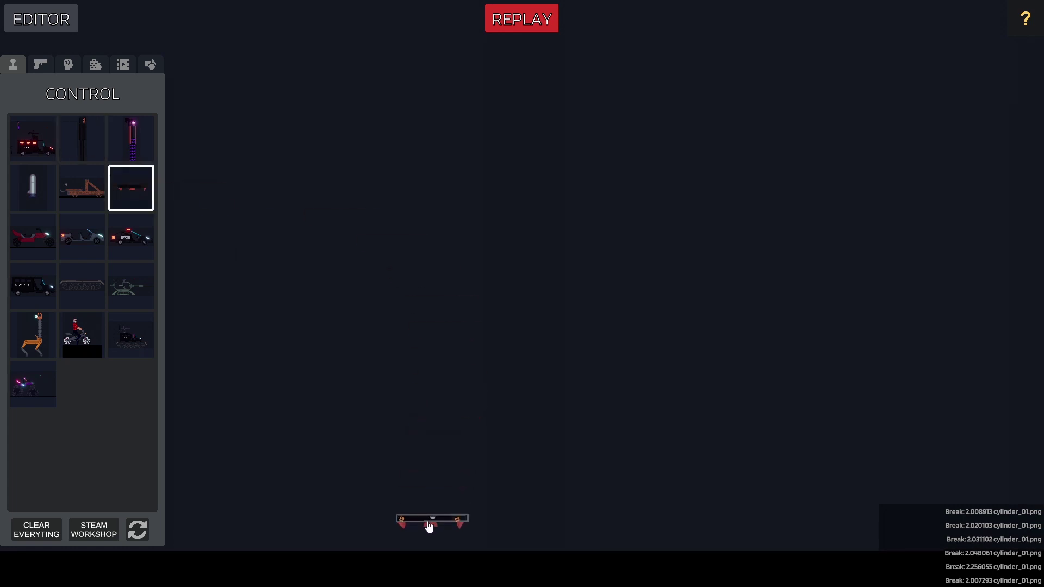
scroll(490, 513, "up", 2)
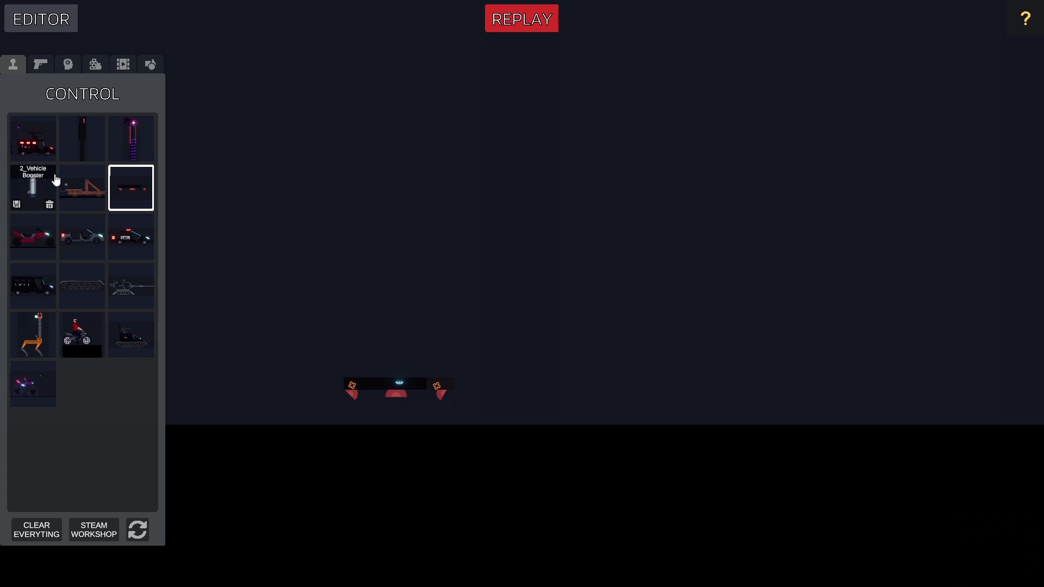
left_click(42, 67)
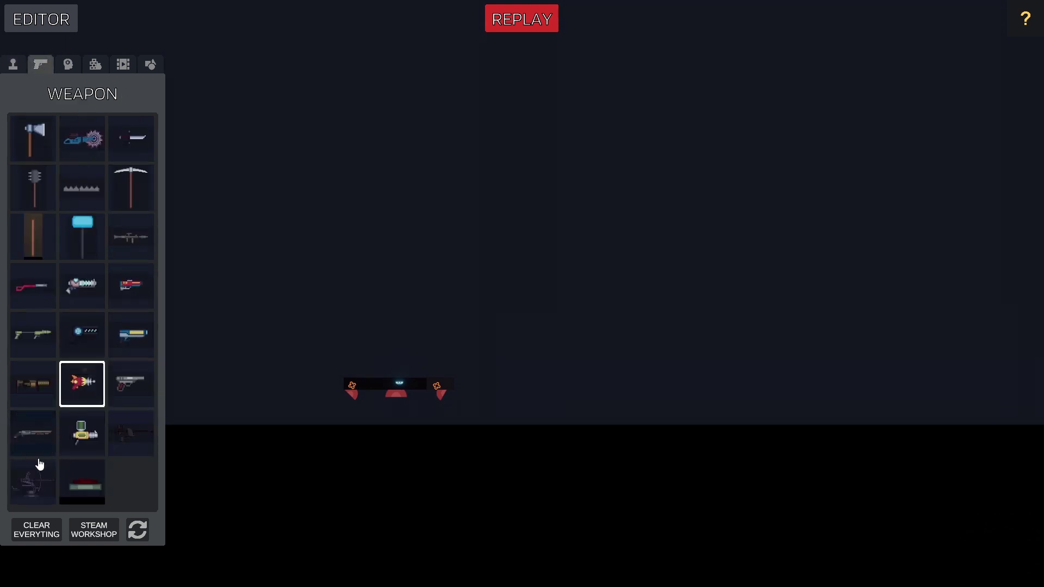
left_click_drag(38, 464, 400, 291)
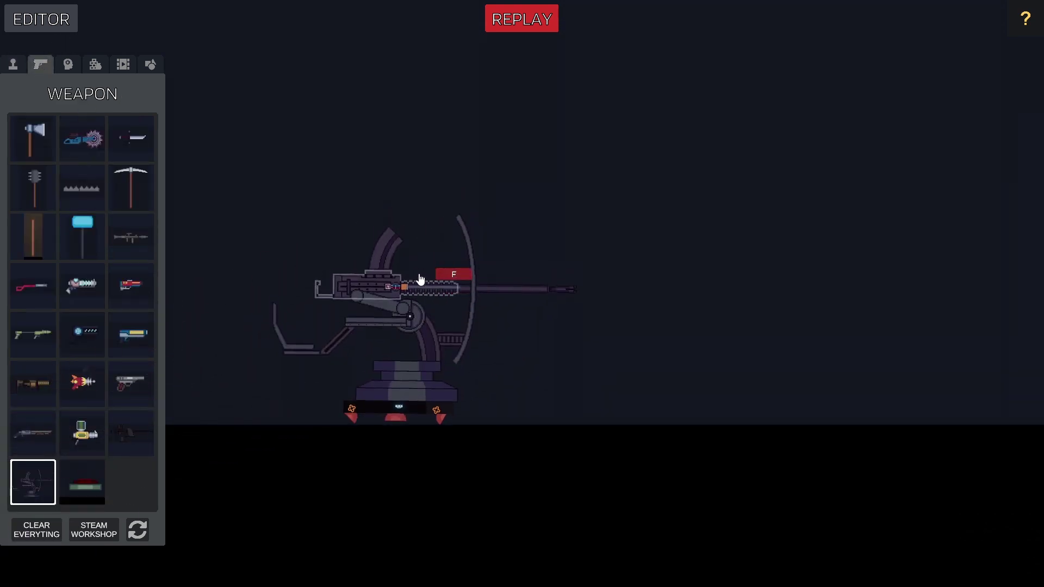
left_click(406, 288)
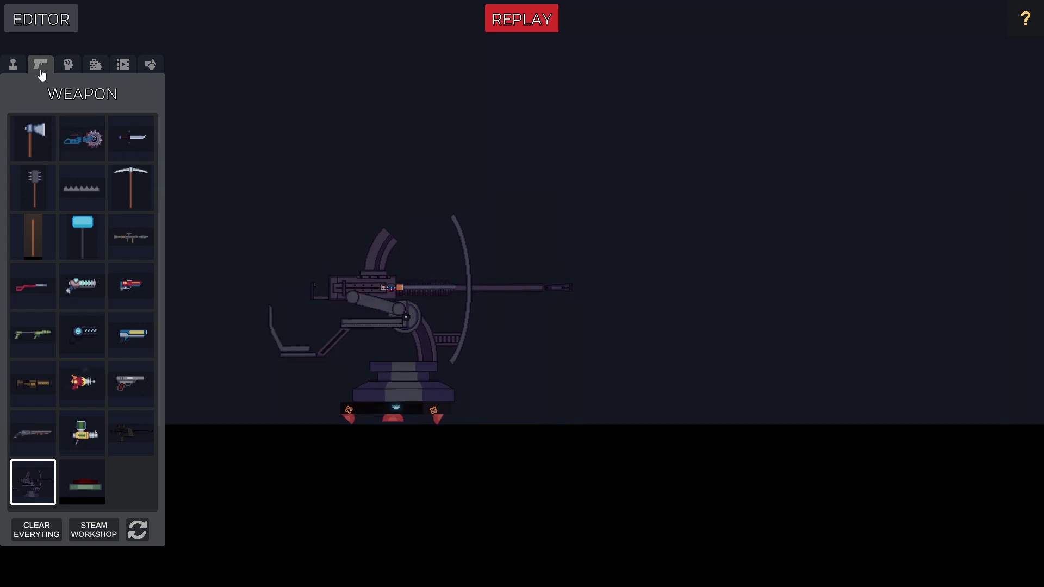
left_click(13, 65)
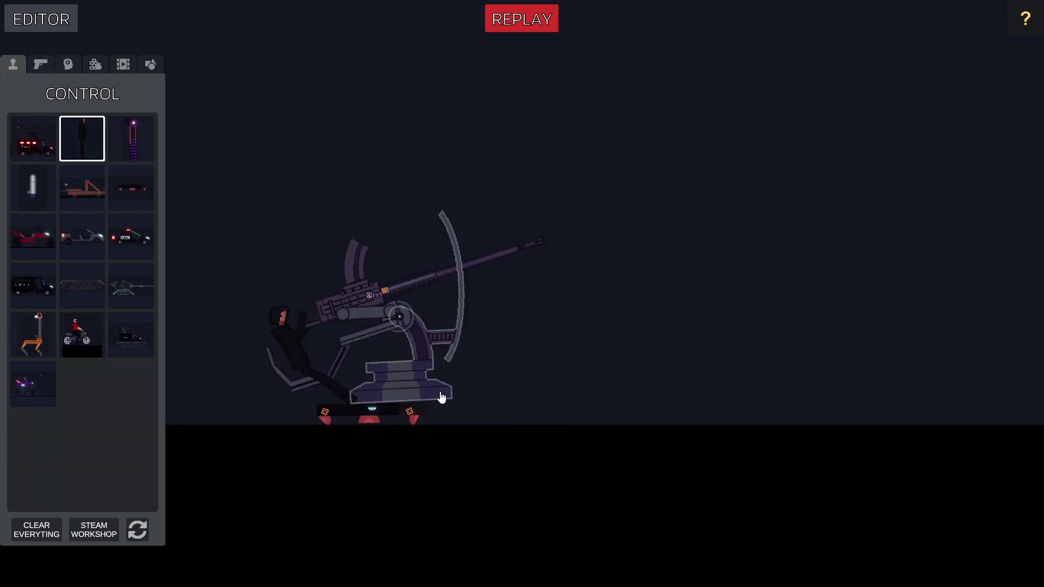
- Select the platform's driving control and shift the turret and rider to the left
right_click(396, 410)
left_click(351, 414)
mouse_move(426, 398)
left_mouse_down()
mouse_move(399, 329)
mouse_move(323, 283)
mouse_move(305, 350)
mouse_move(381, 370)
left_mouse_up()
- In the editor, attach the turret's parts to the platform base bar
left_click(70, 26)
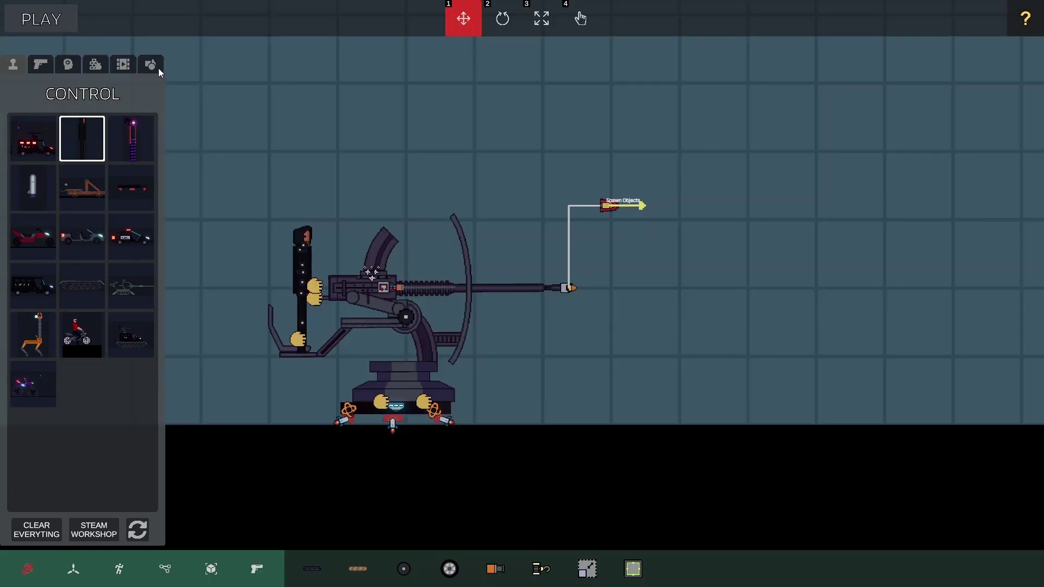
scroll(422, 416, "up", 3)
left_click(375, 373)
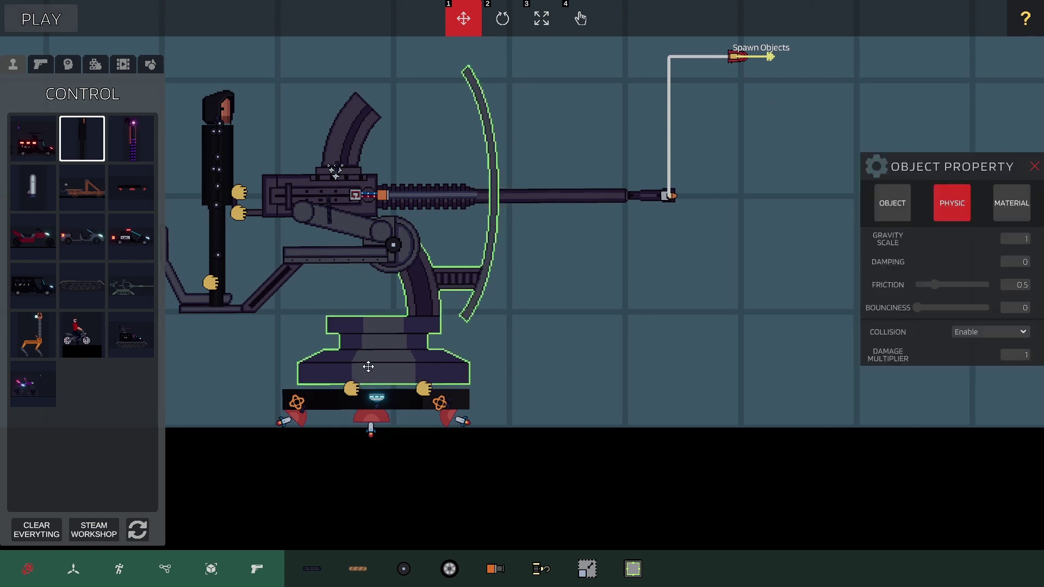
left_click(560, 365)
left_click(312, 565)
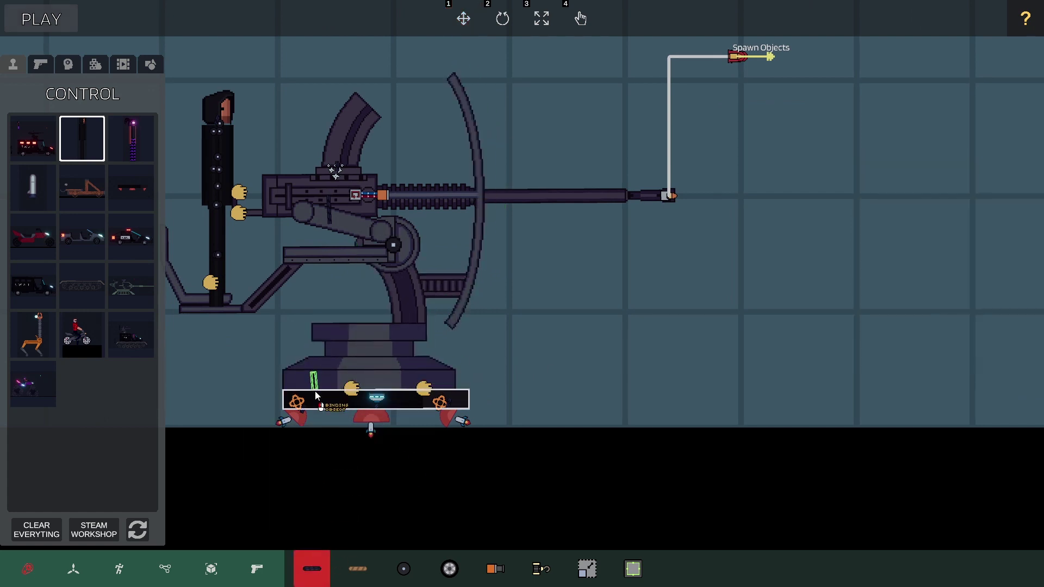
left_click(330, 403)
left_click(397, 372)
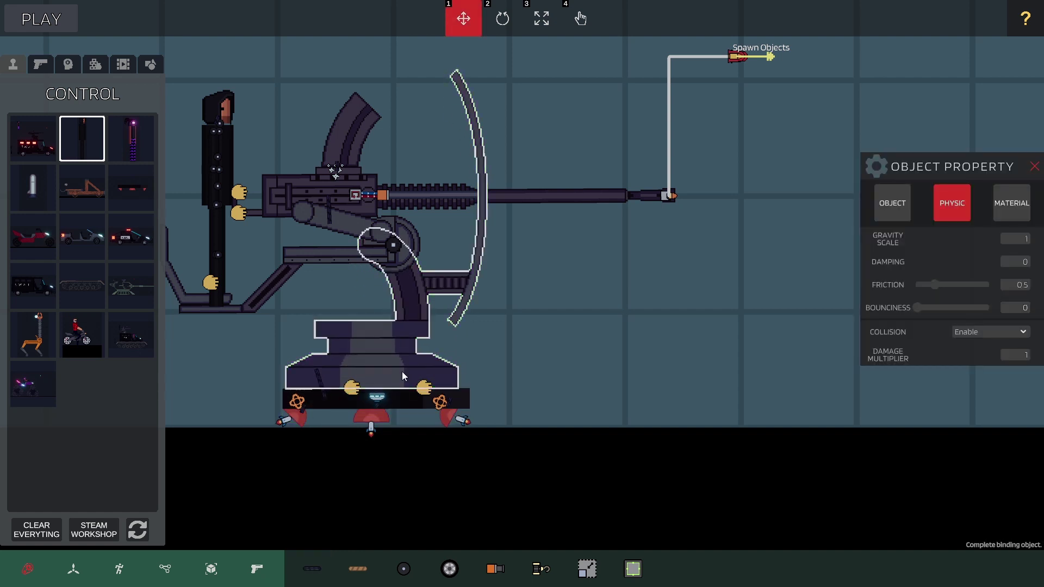
left_click(312, 568)
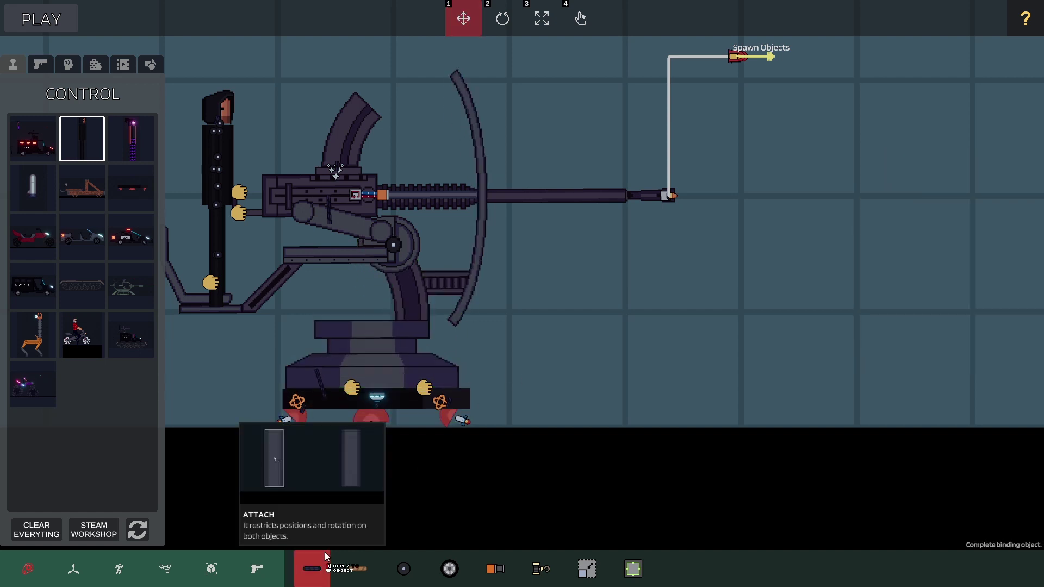
left_click(402, 404)
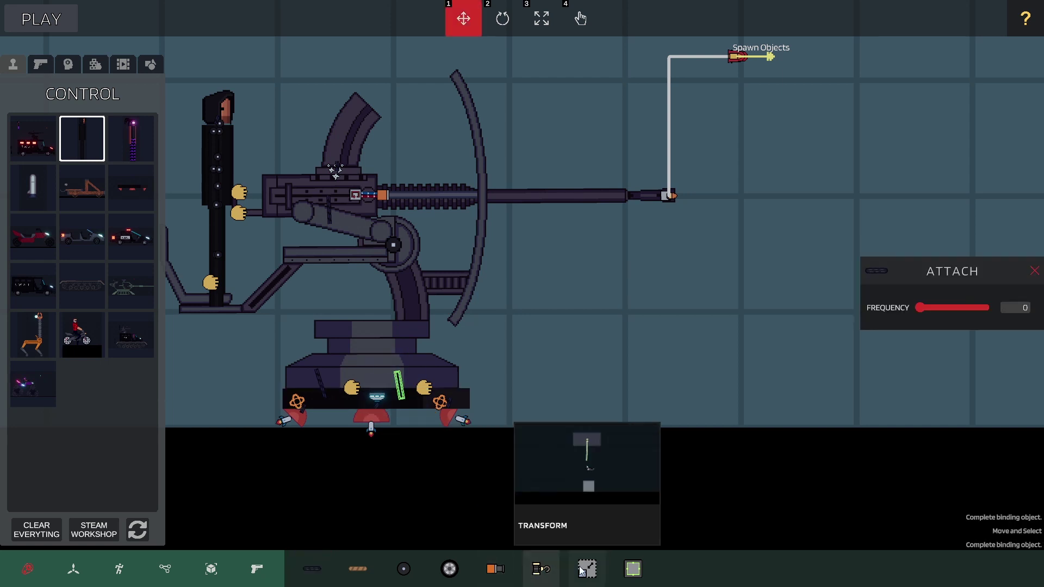
left_click(598, 412)
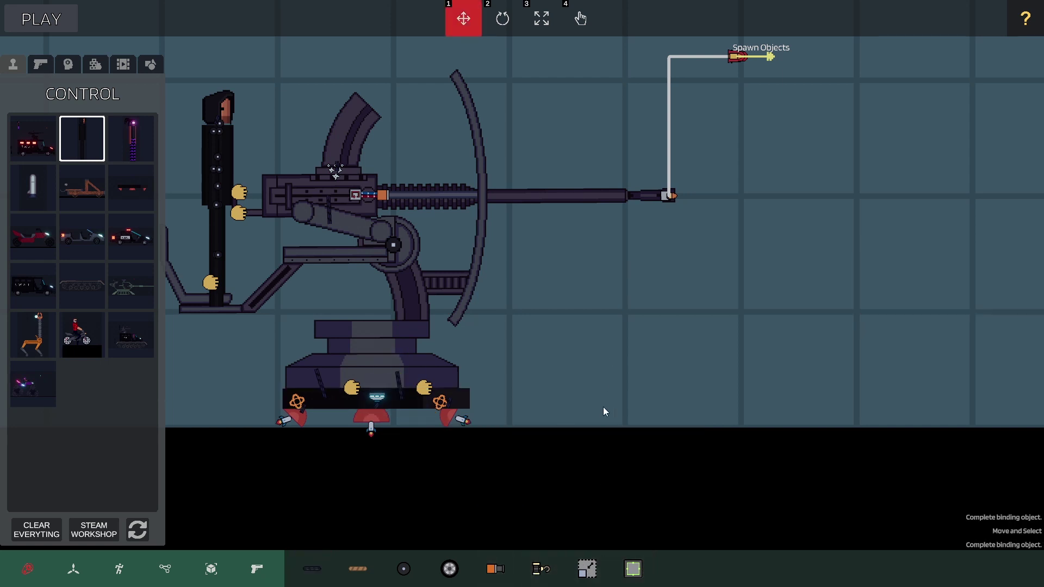
- Box-select all turret parts and the rider, and apply an option from their context menu
left_click_drag(189, 155, 177, 119)
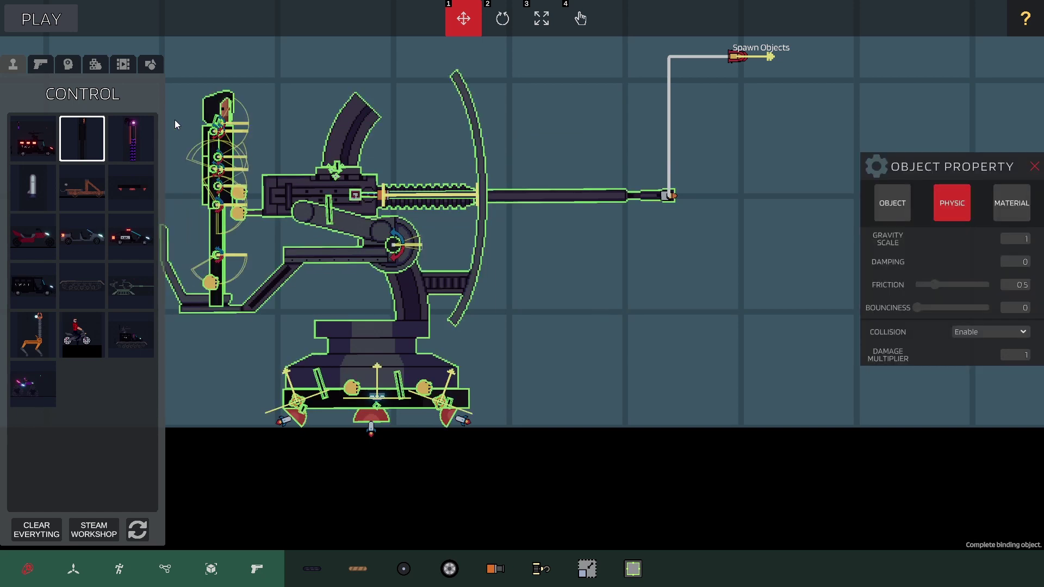
scroll(545, 315, "down", 2)
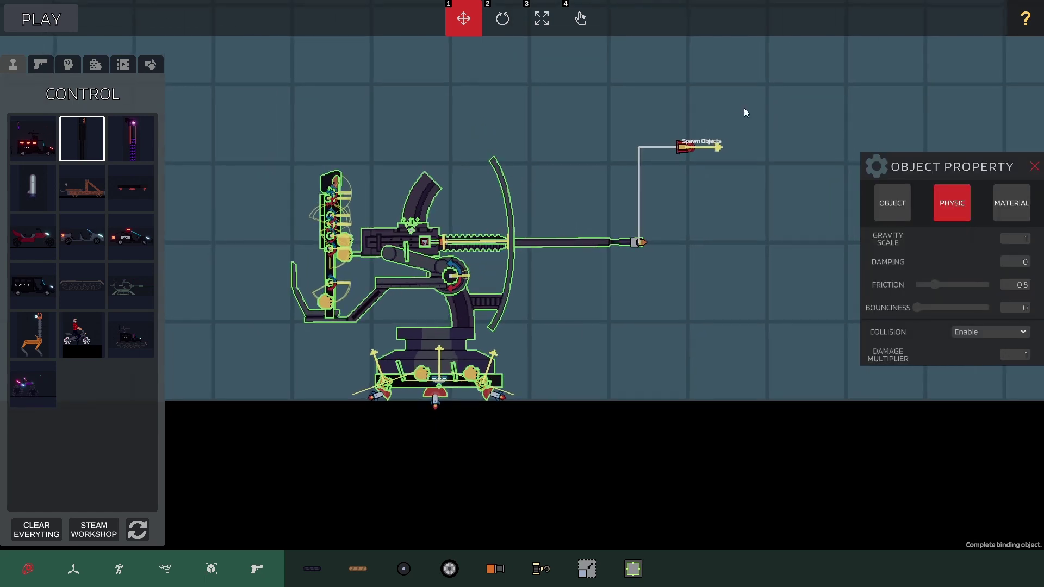
left_click_drag(744, 88, 244, 373)
right_click(430, 348)
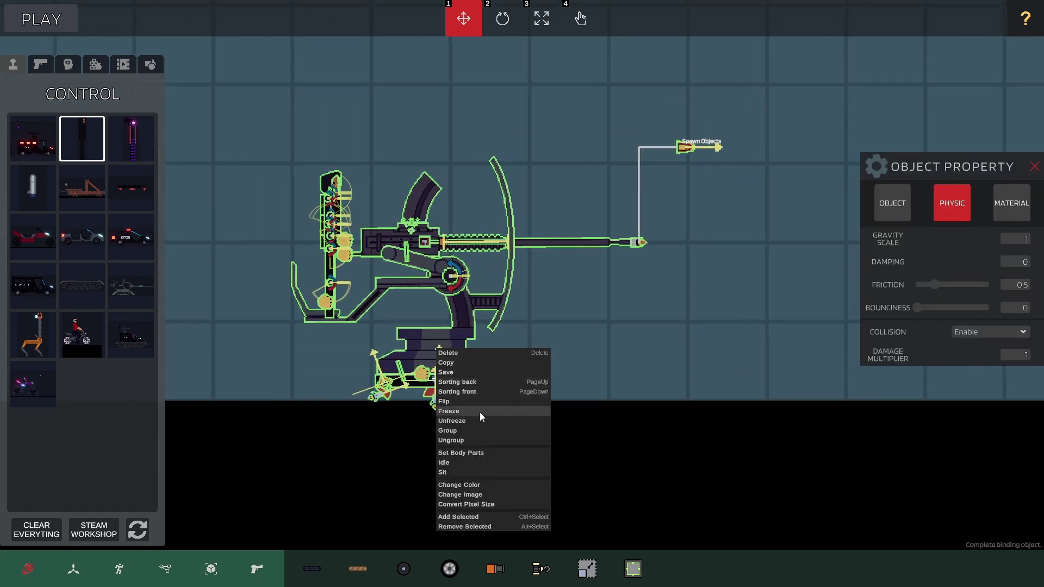
left_click(478, 433)
- Run the turret scene, follow it tumbling and firing, then return to the editor
left_click(41, 19)
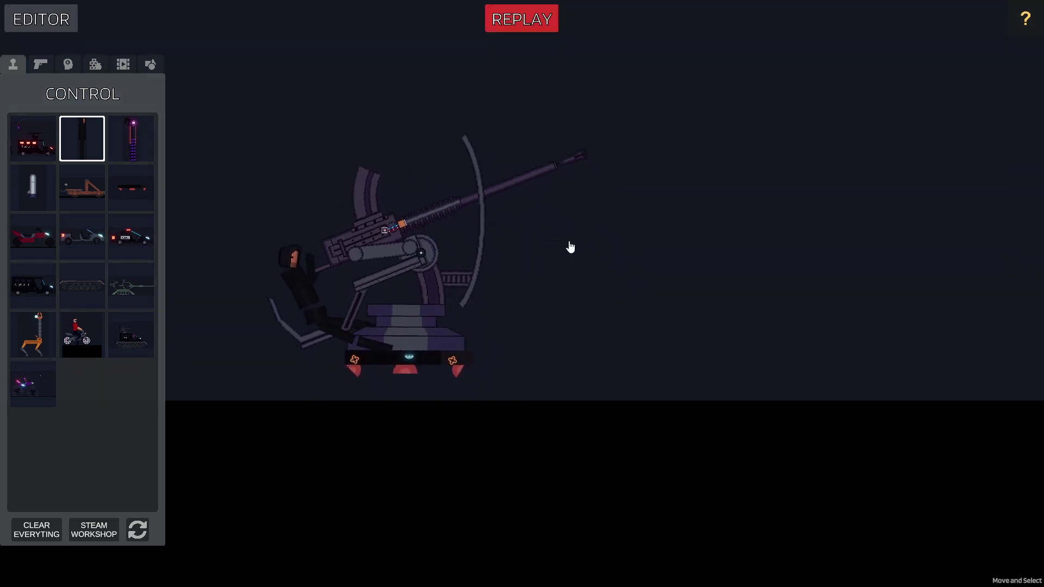
scroll(524, 289, "down", 2)
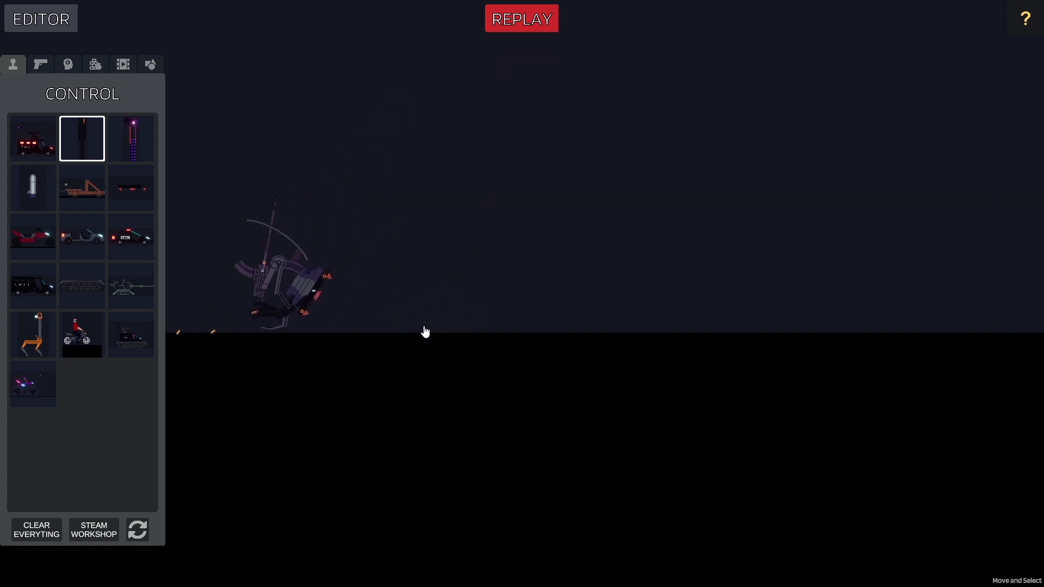
scroll(367, 322, "up", 1)
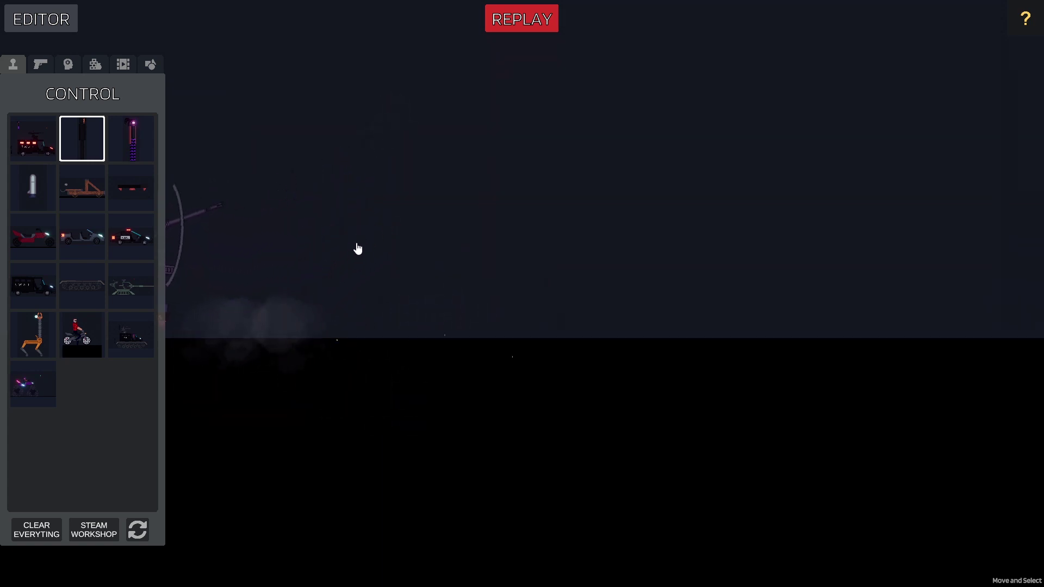
mouse_move(360, 242)
left_mouse_down()
mouse_move(827, 280)
mouse_move(857, 350)
left_mouse_up()
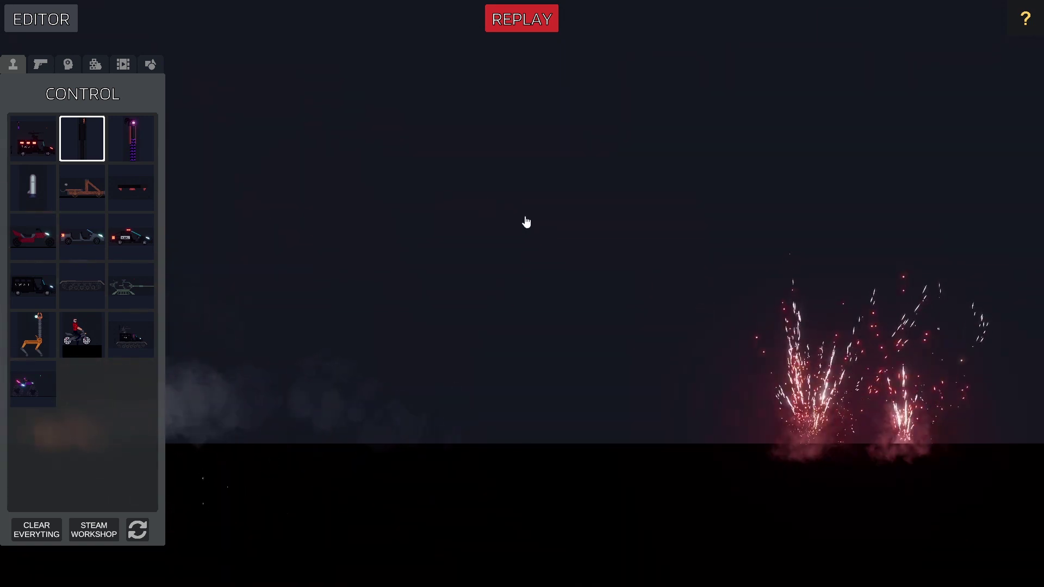
left_click(39, 18)
mouse_move(593, 332)
left_mouse_down()
mouse_move(855, 352)
mouse_move(328, 221)
mouse_move(518, 300)
left_mouse_up()
scroll(519, 301, "up", 2)
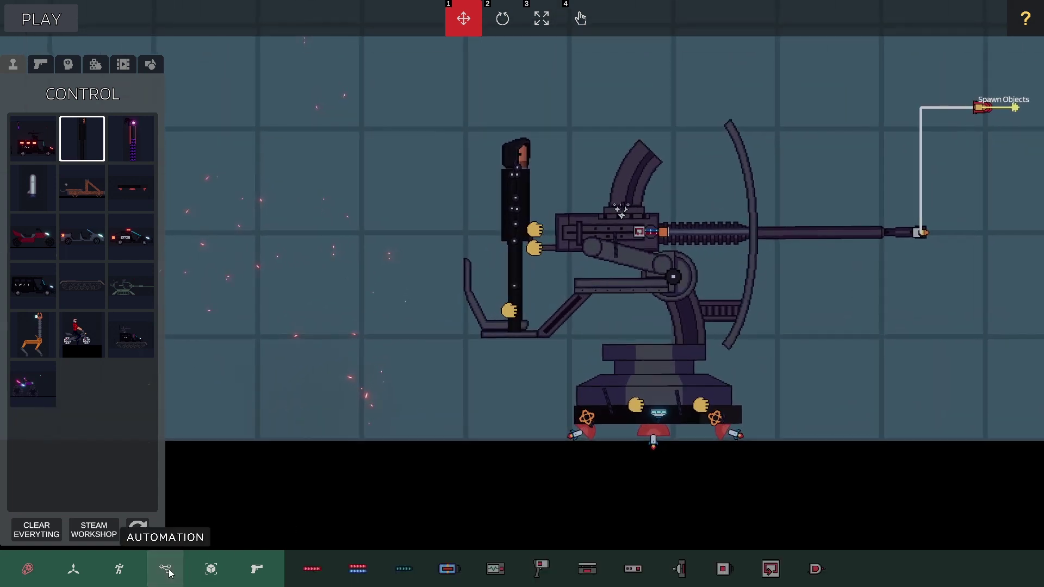
- Attach a follow camera to the turret and open its camera settings
left_click(495, 569)
left_click(656, 282)
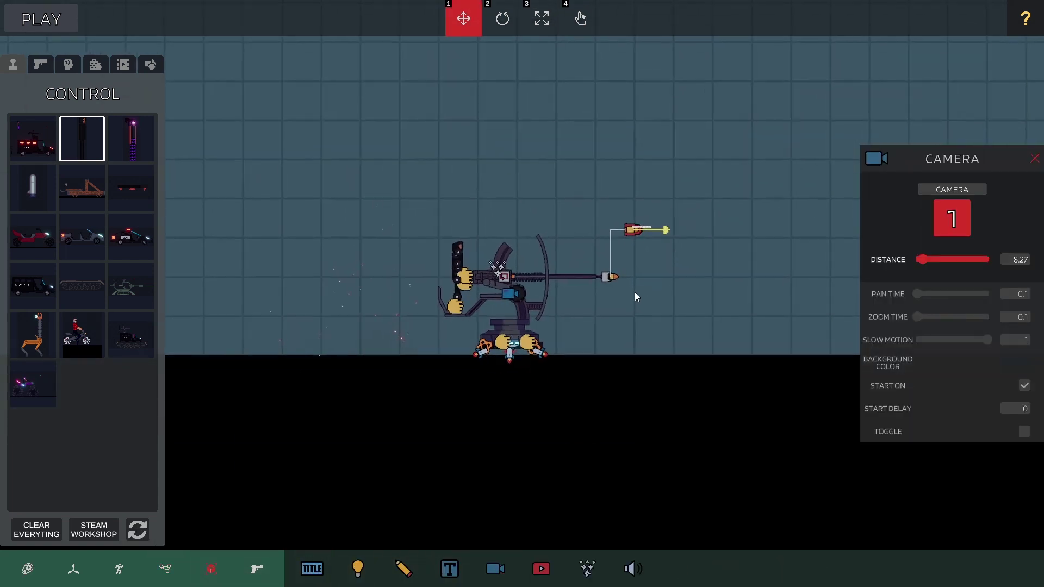